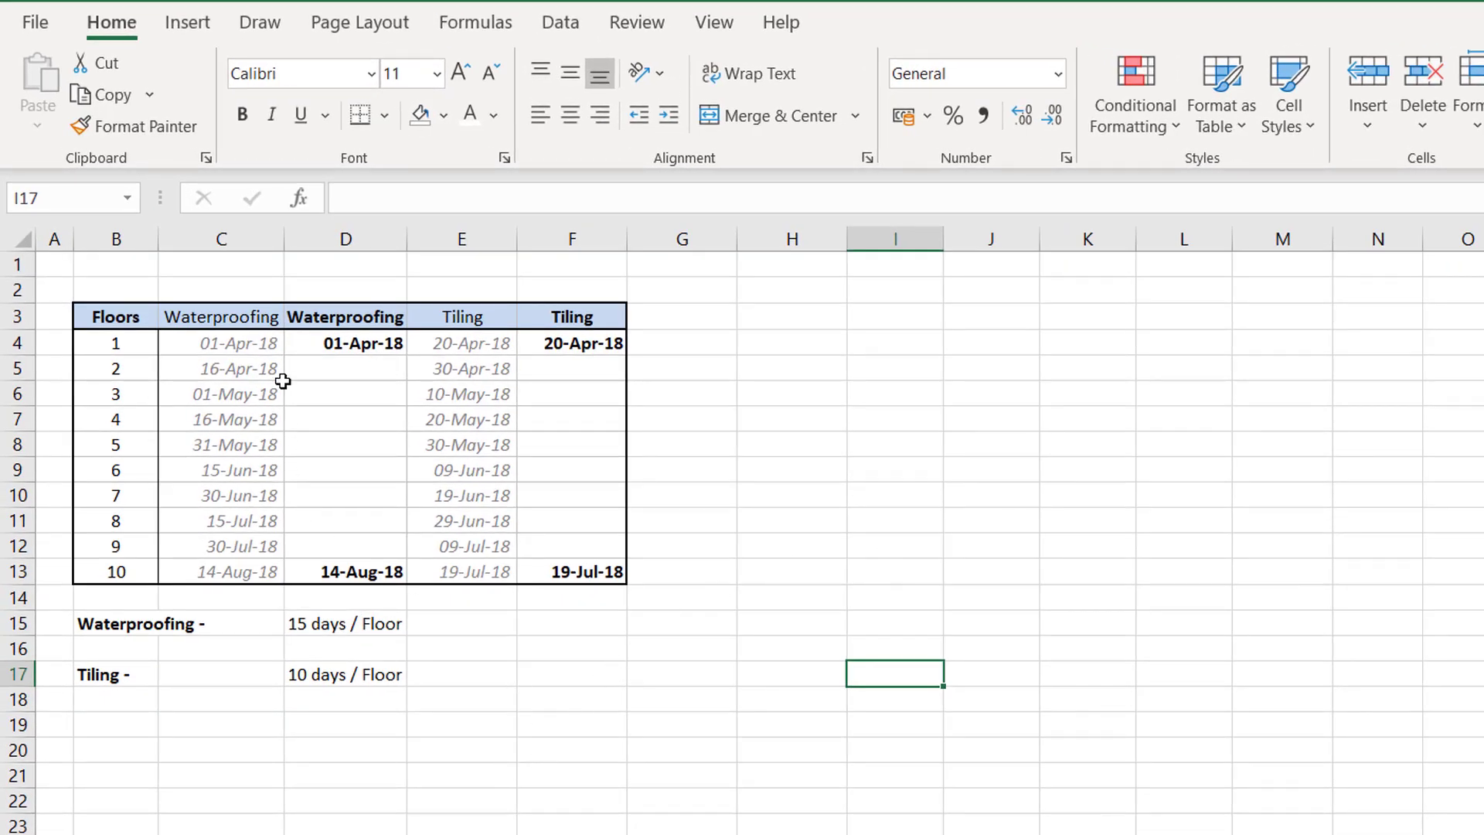
# Examine the waterproofing and tiling start and finish dates for floors 1 to 10, and each activity's days-per-floor rate
pyautogui.click(256, 317)
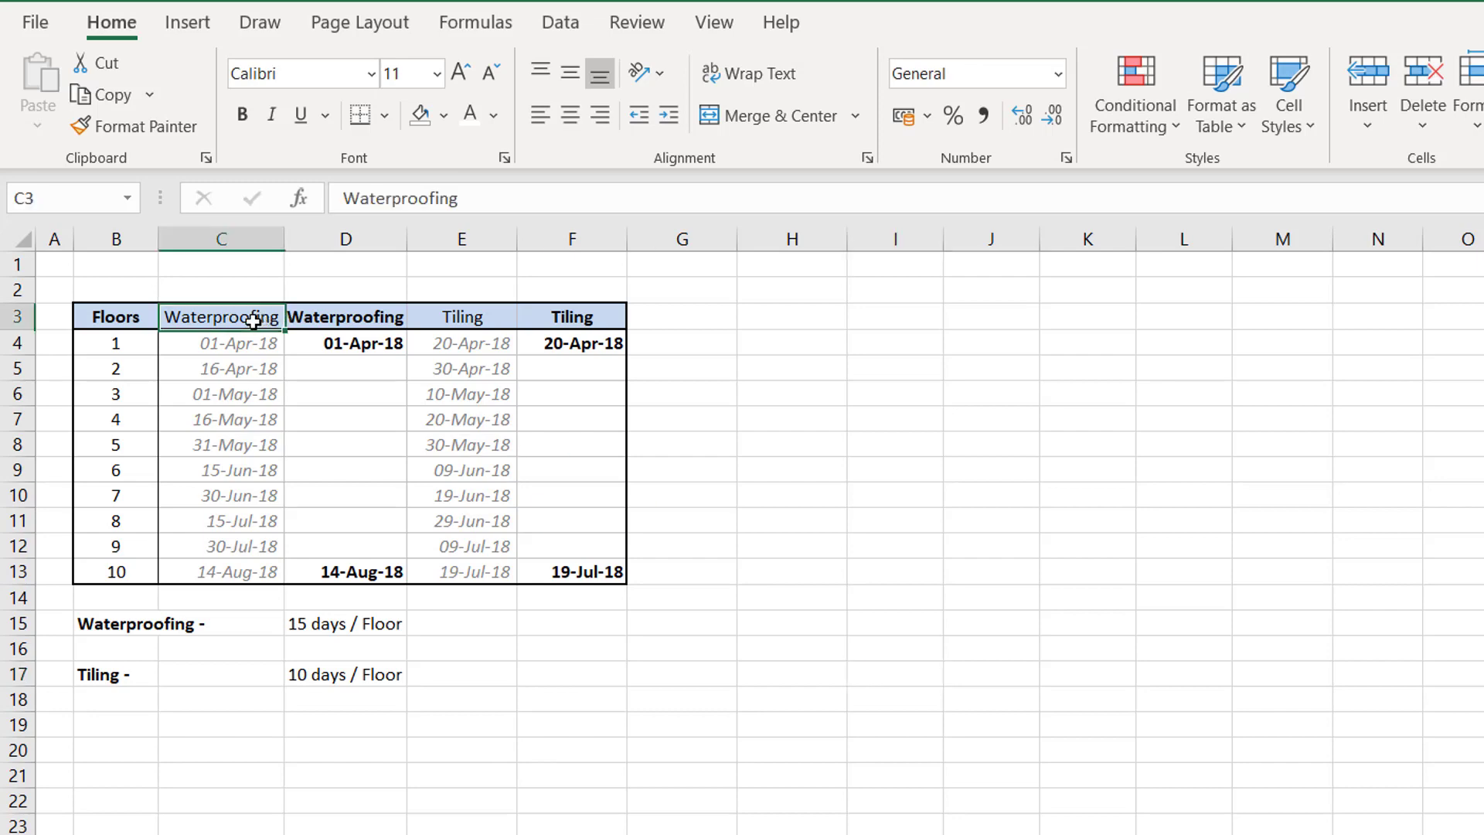
pyautogui.click(464, 319)
pyautogui.click(244, 336)
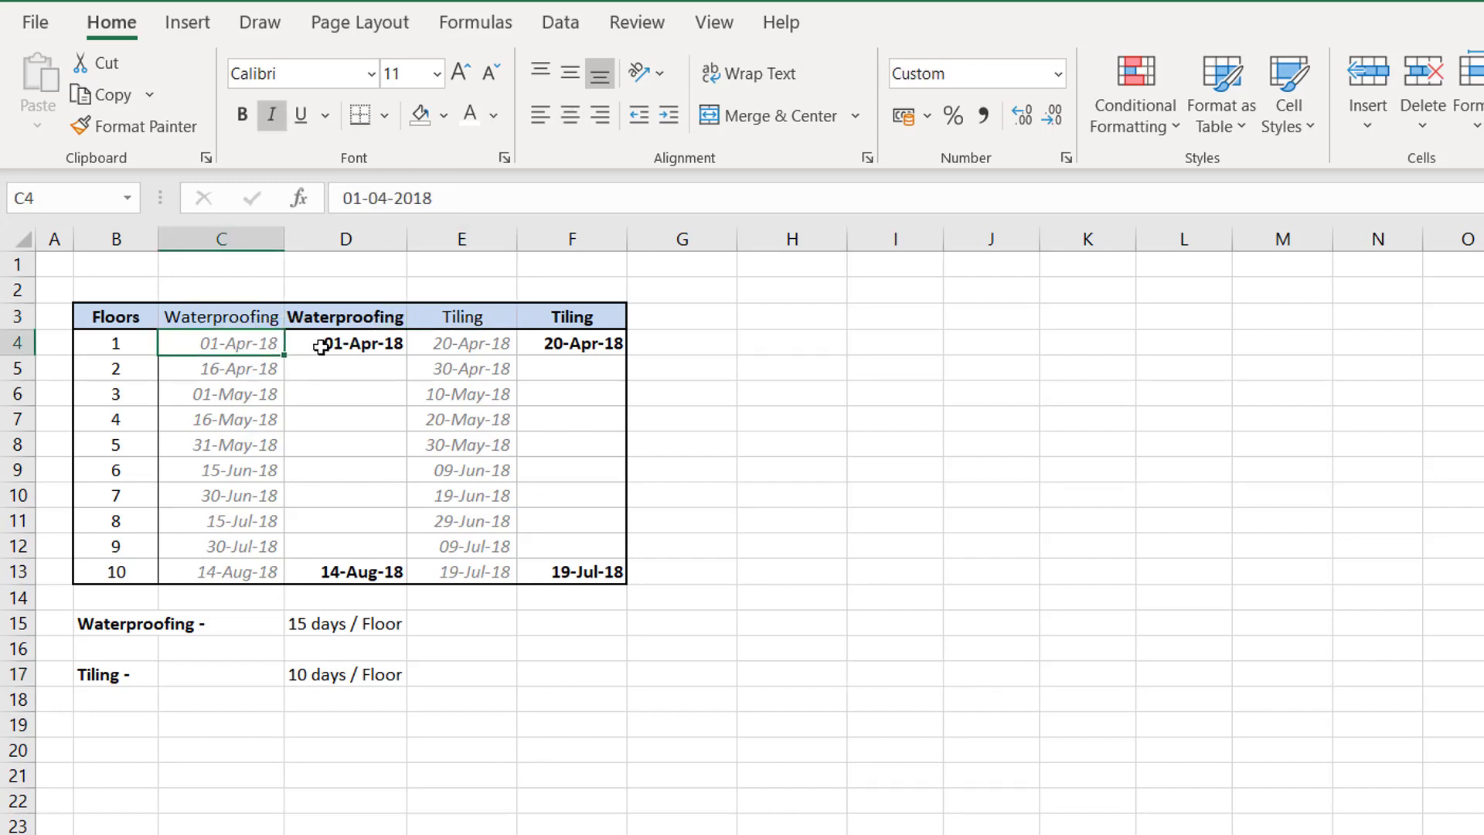
pyautogui.click(317, 341)
pyautogui.click(222, 570)
pyautogui.click(345, 572)
pyautogui.click(153, 628)
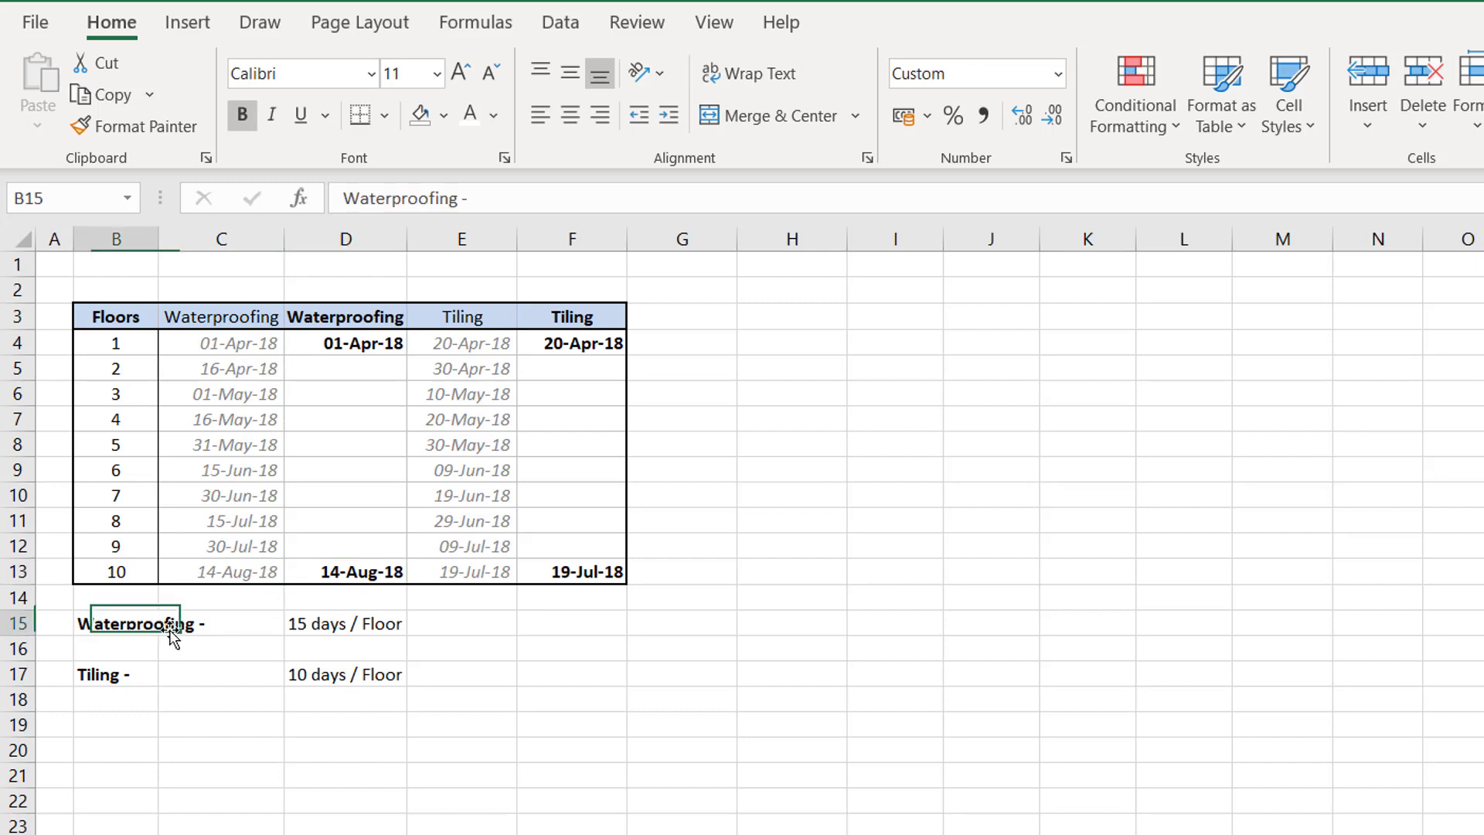
pyautogui.click(318, 630)
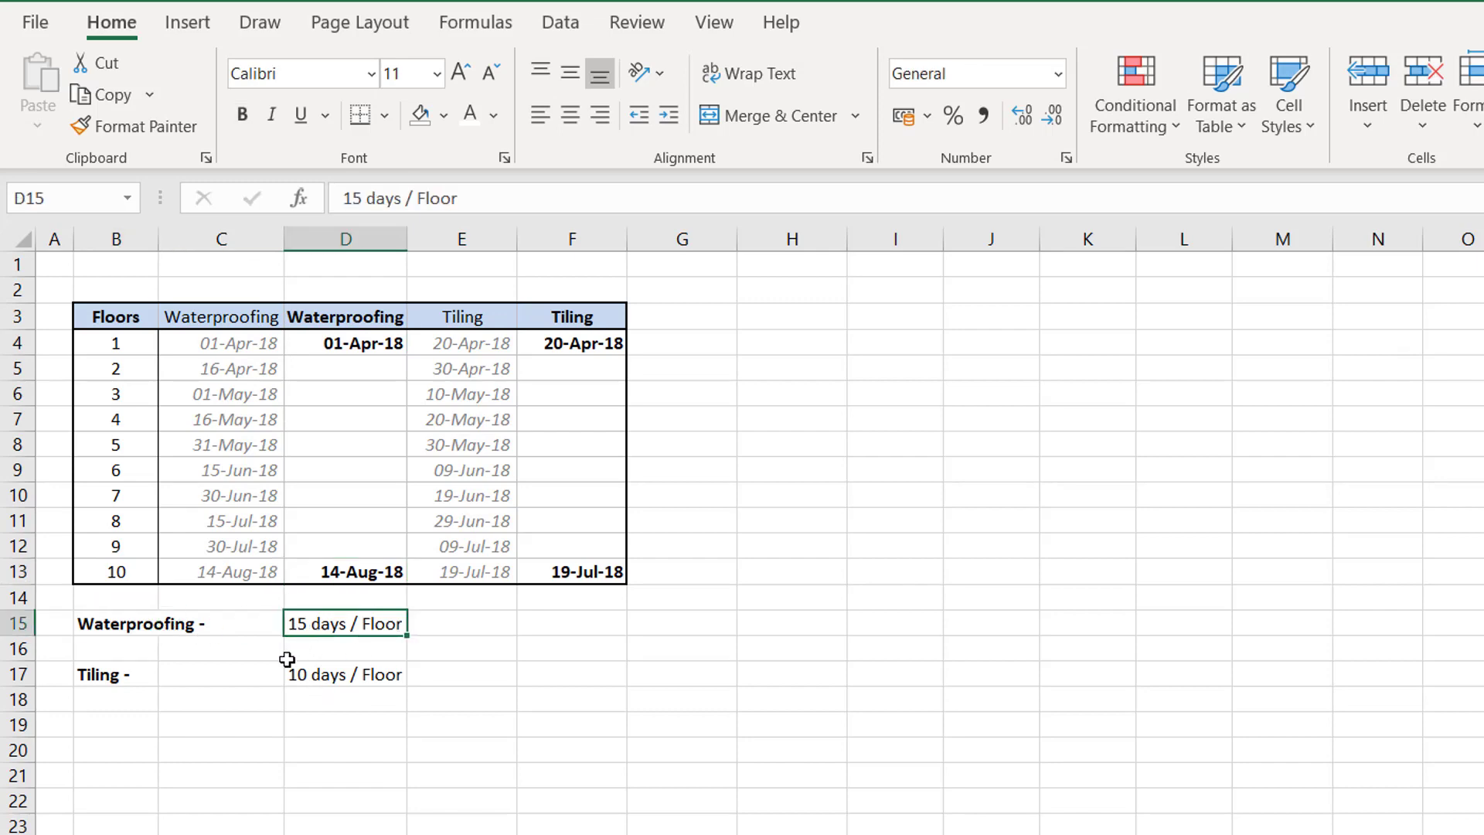
pyautogui.click(340, 680)
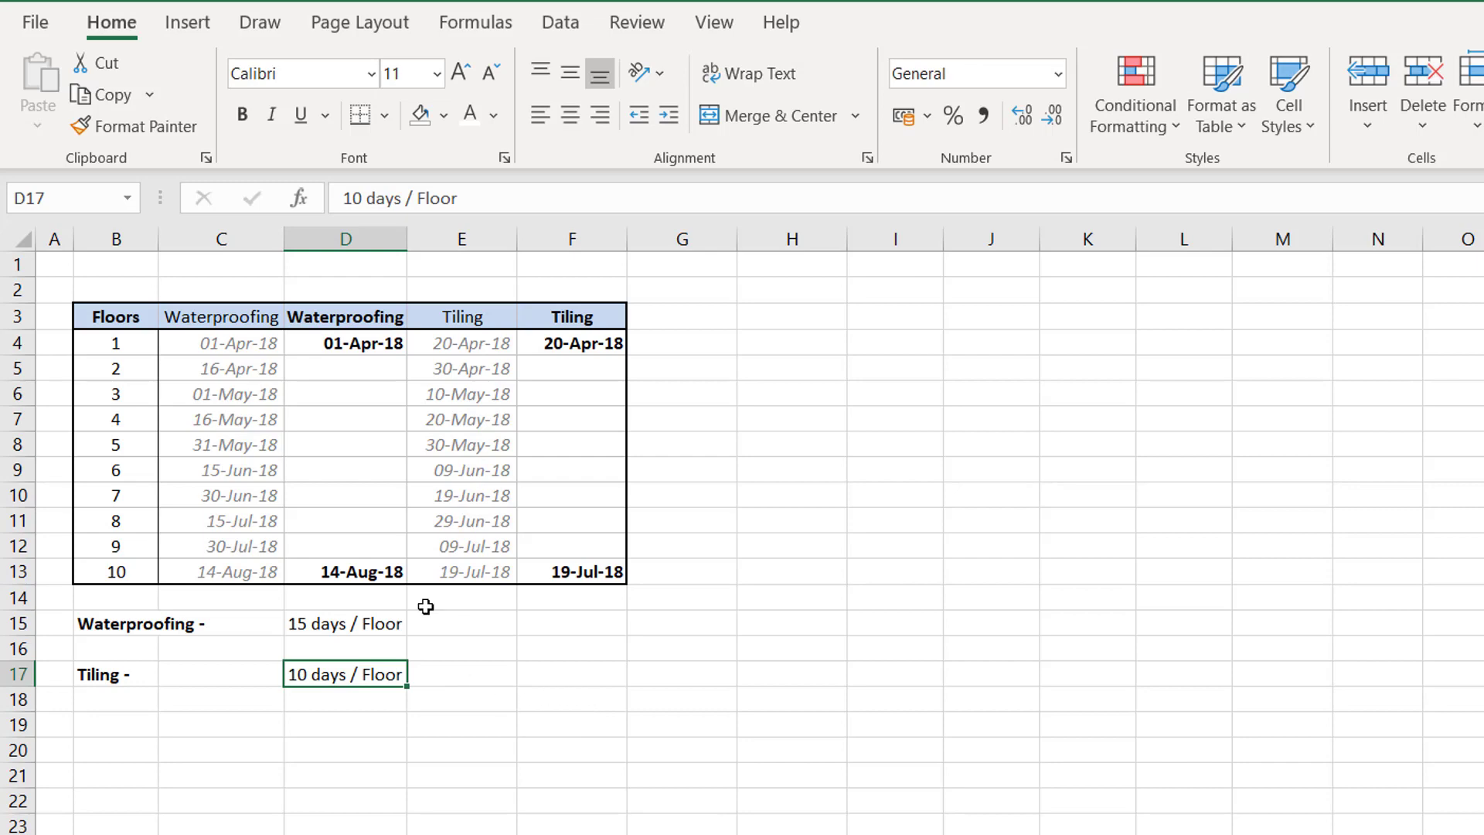
pyautogui.click(307, 624)
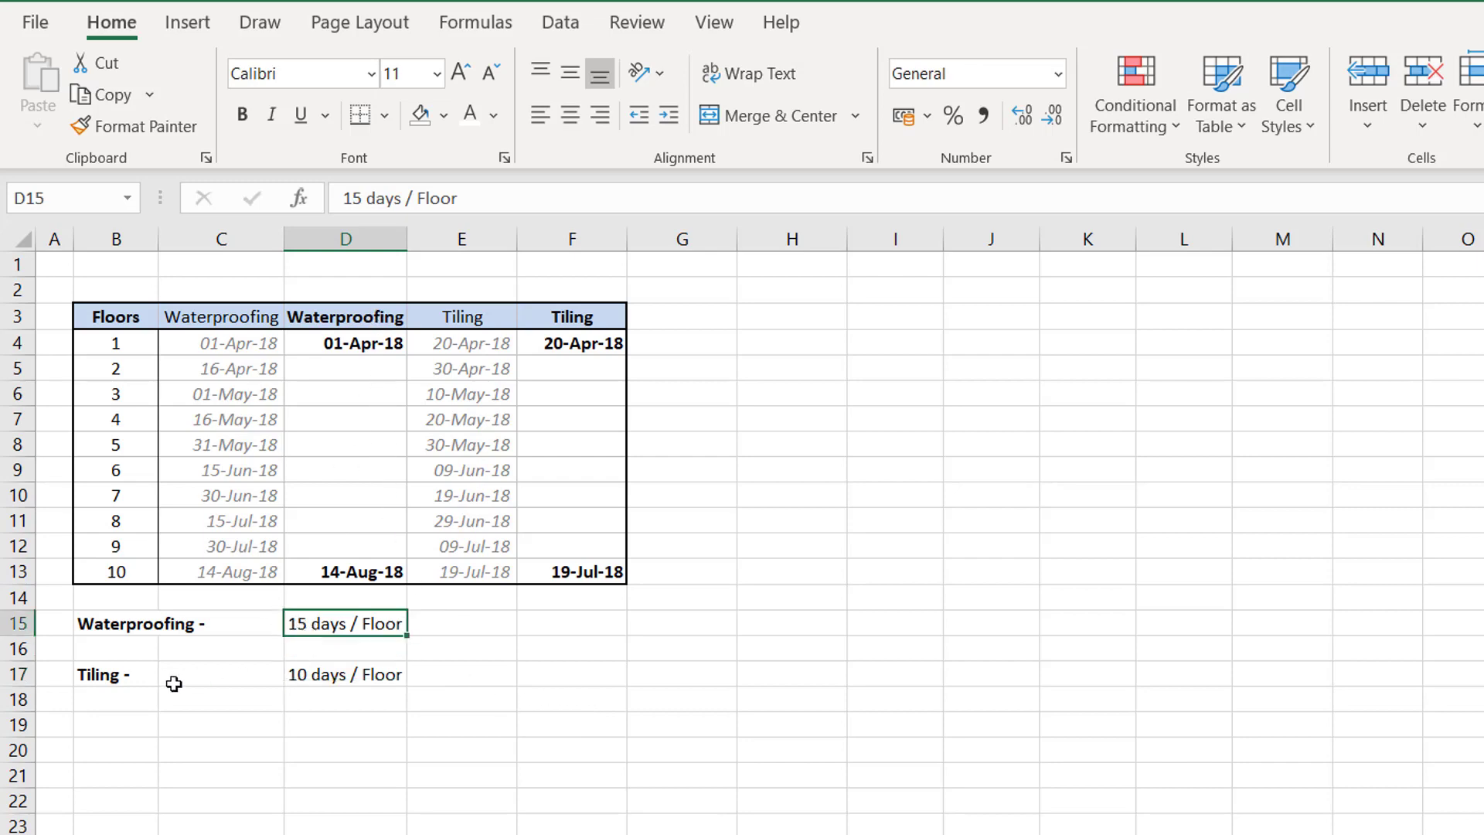
pyautogui.click(319, 672)
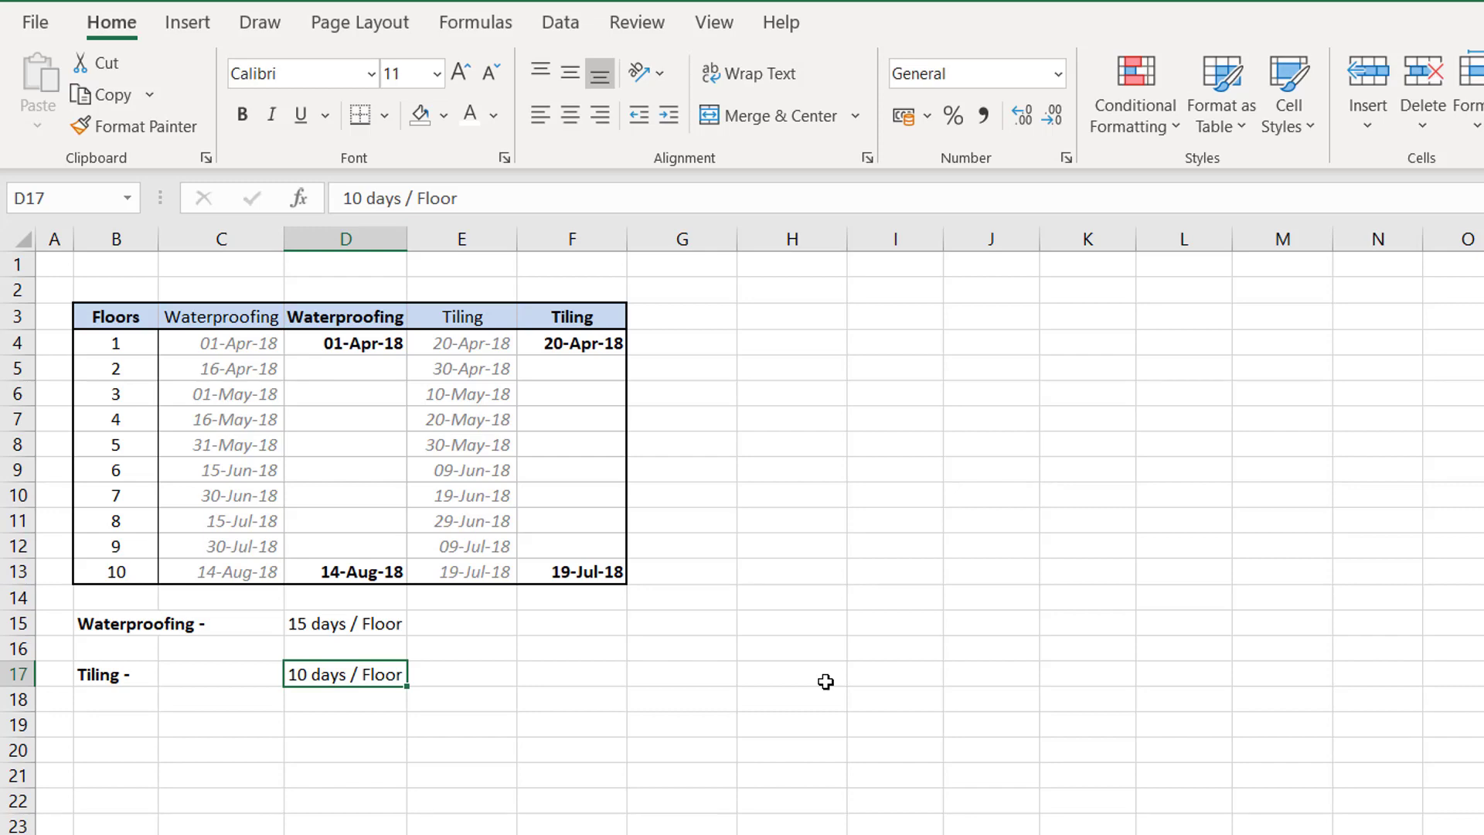
pyautogui.click(674, 366)
pyautogui.click(893, 491)
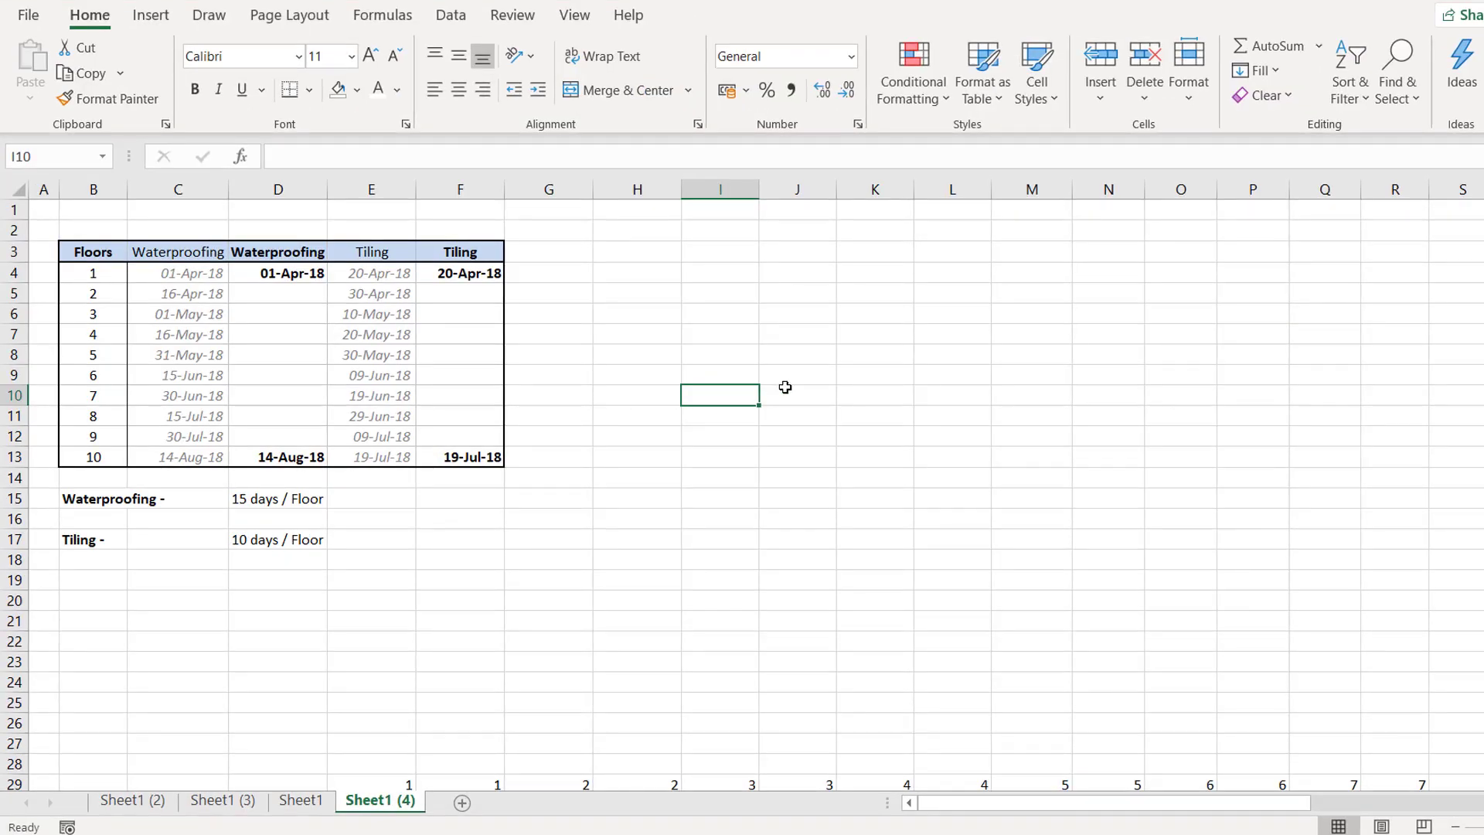
# Insert an empty scatter chart with straight lines and markers beside the table, enlarged to span columns H to Q and rows 3 to 20
pyautogui.click(785, 387)
pyautogui.click(150, 15)
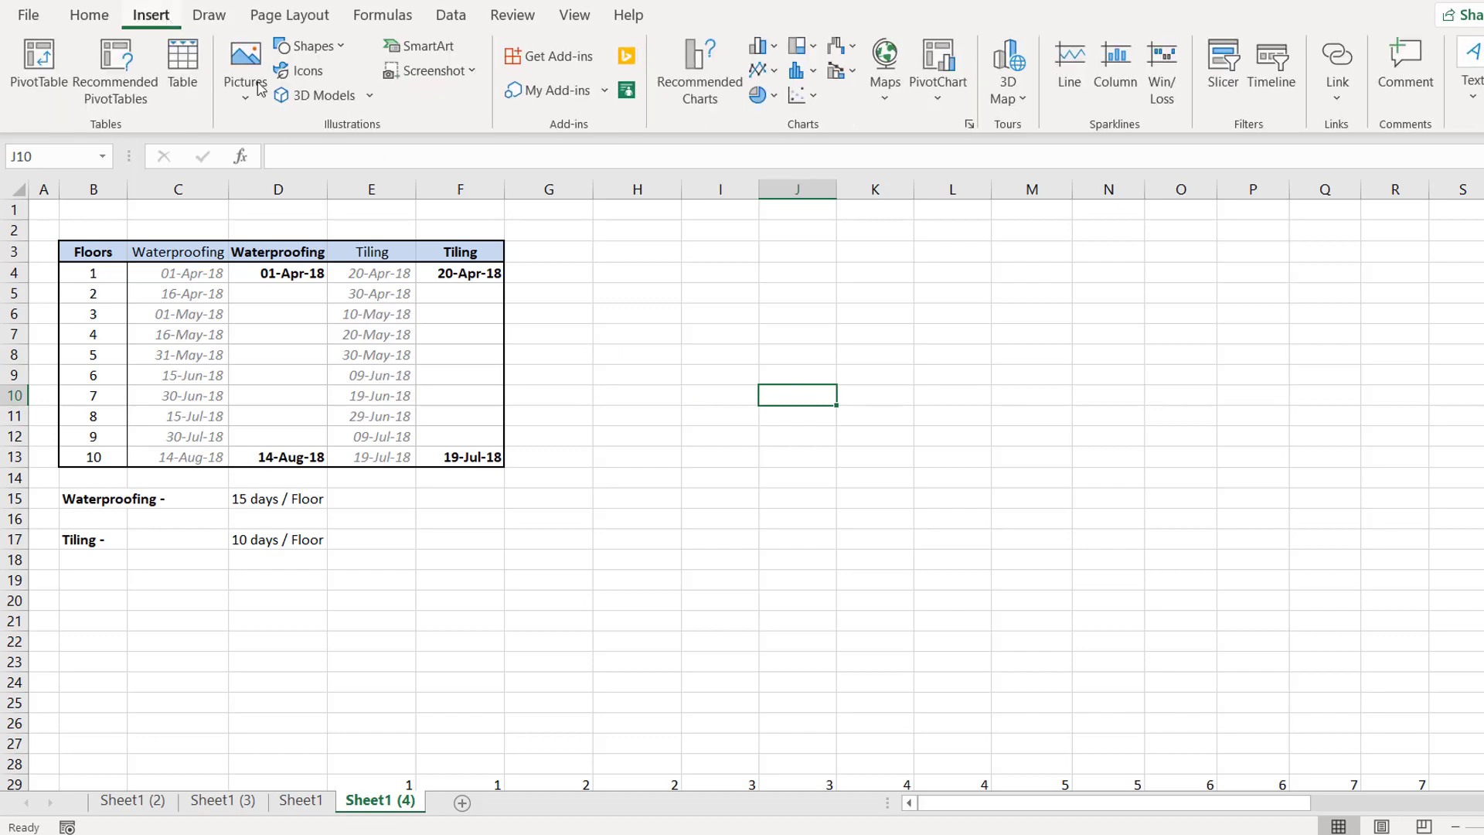
pyautogui.click(812, 100)
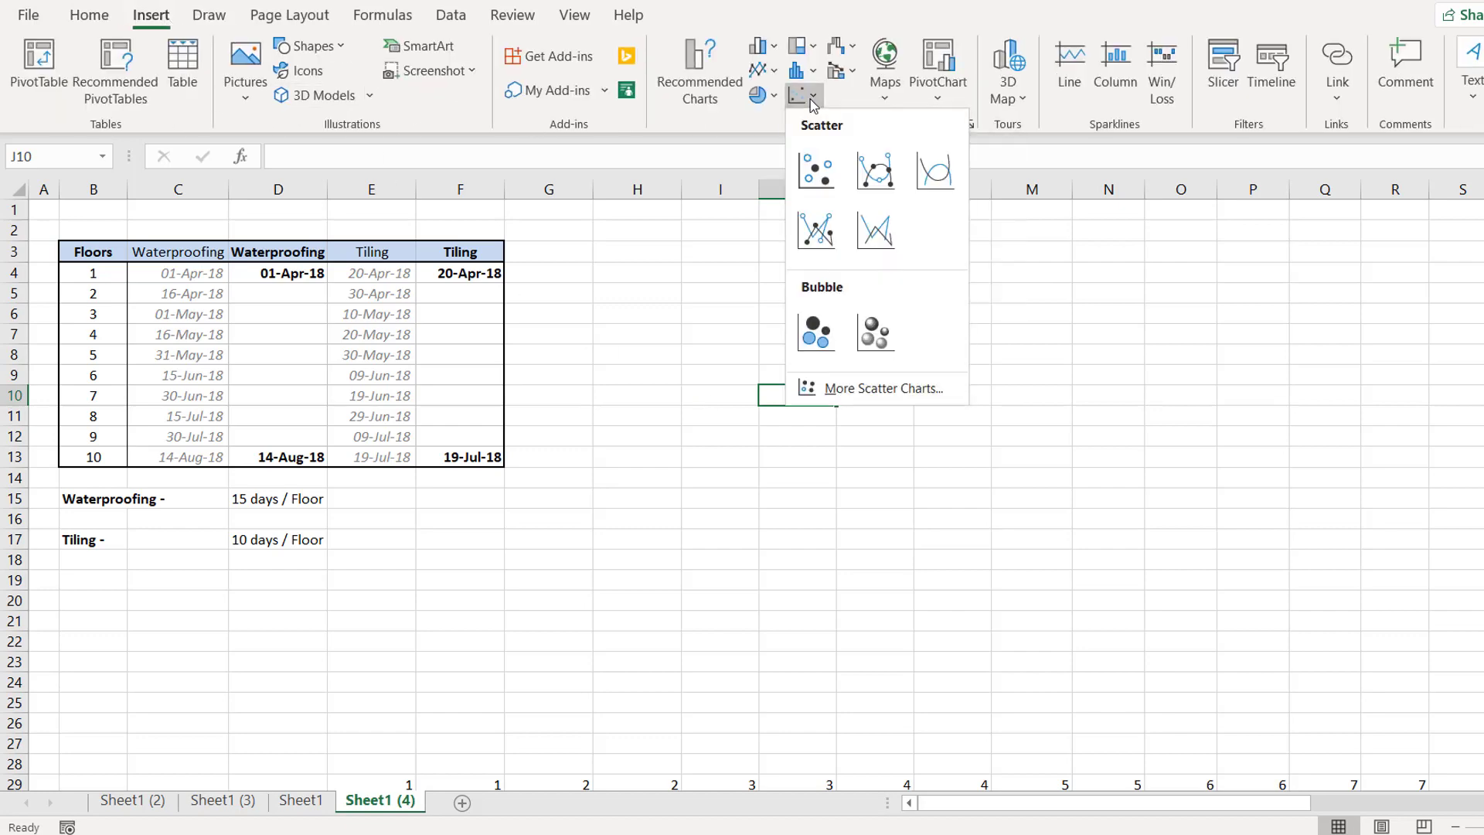
pyautogui.click(810, 237)
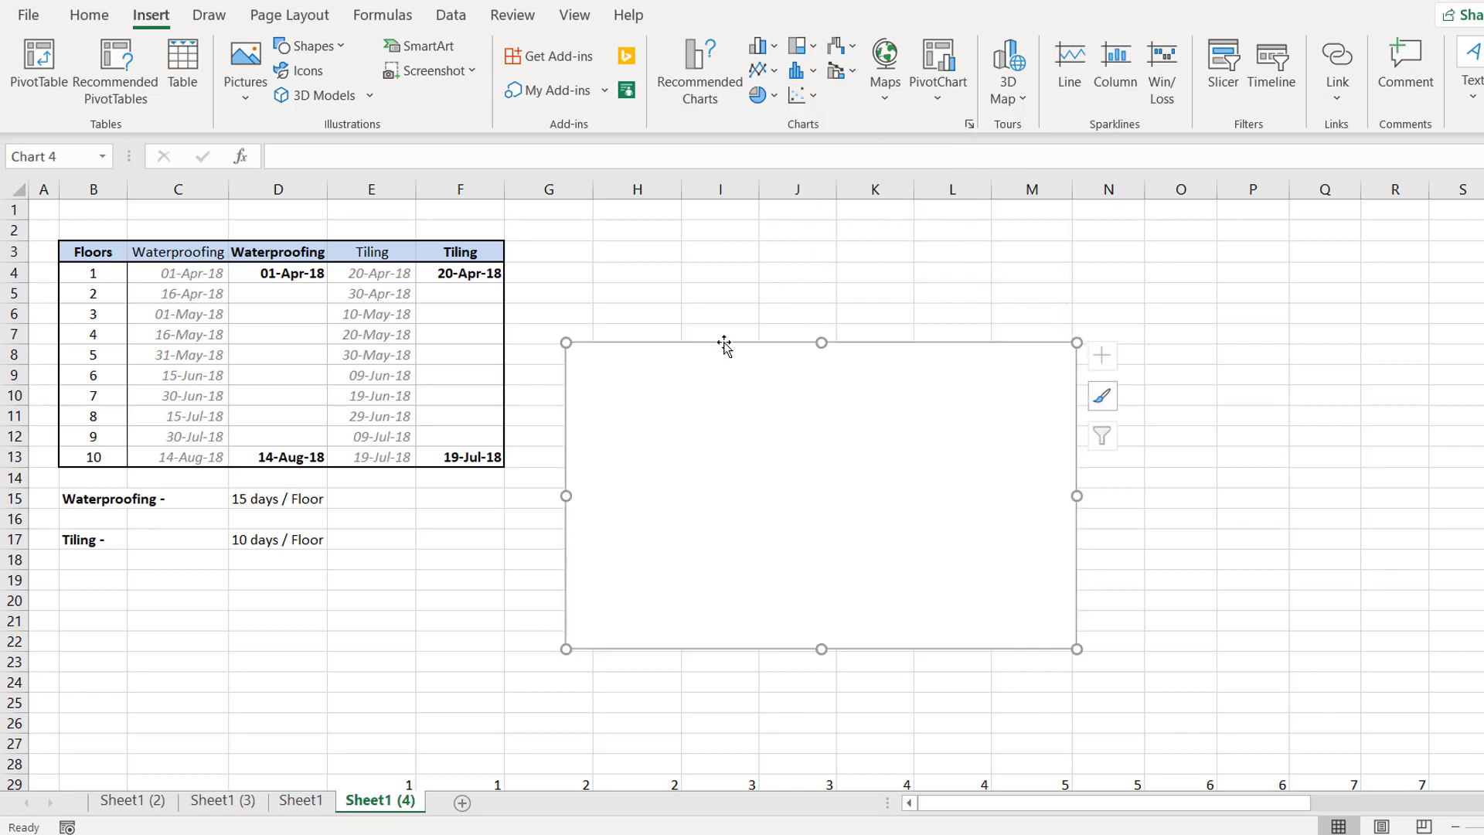
pyautogui.moveTo(722, 344); pyautogui.dragTo(750, 241)
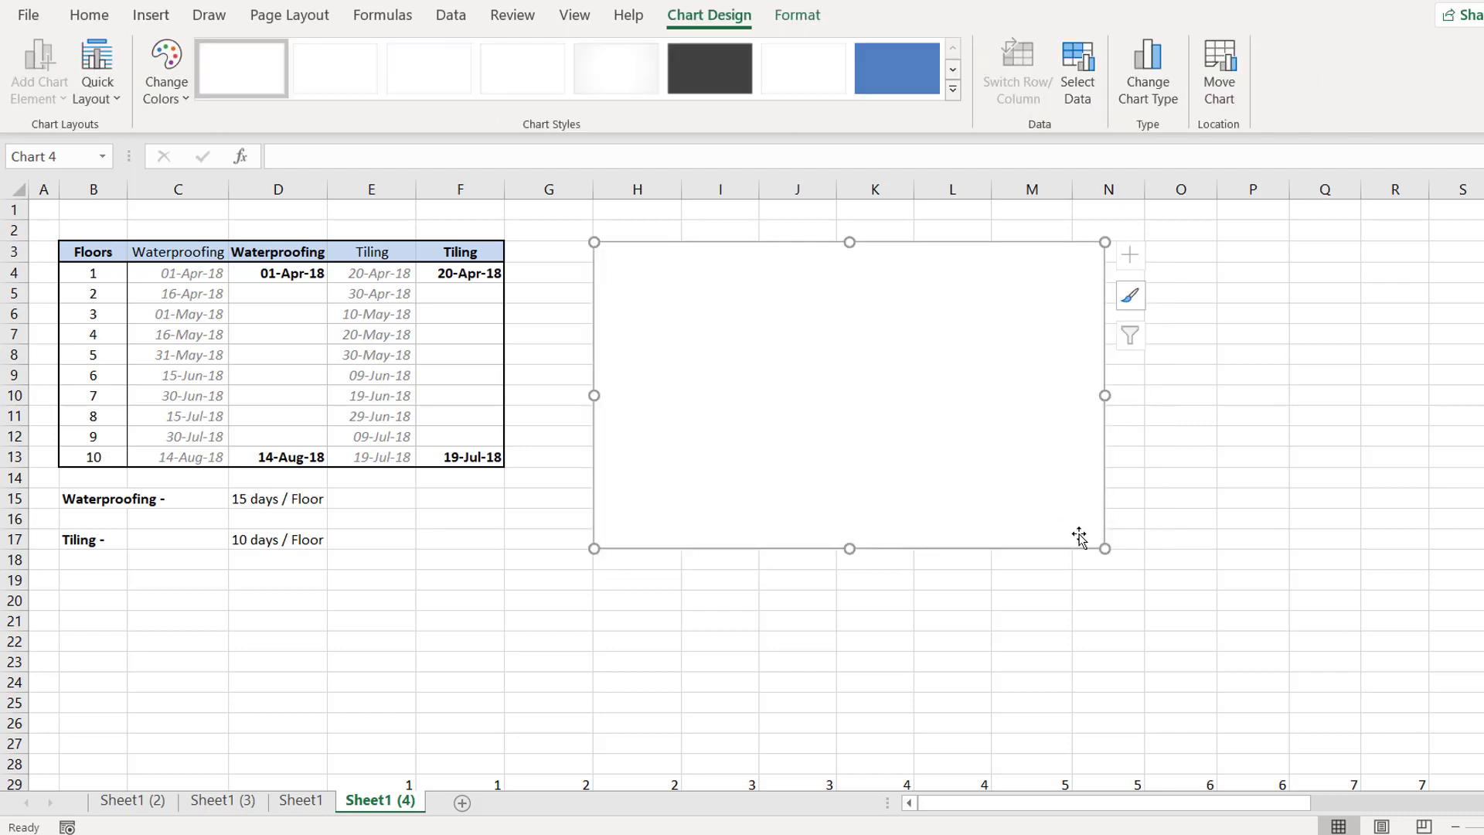
pyautogui.moveTo(1105, 548); pyautogui.dragTo(1373, 605)
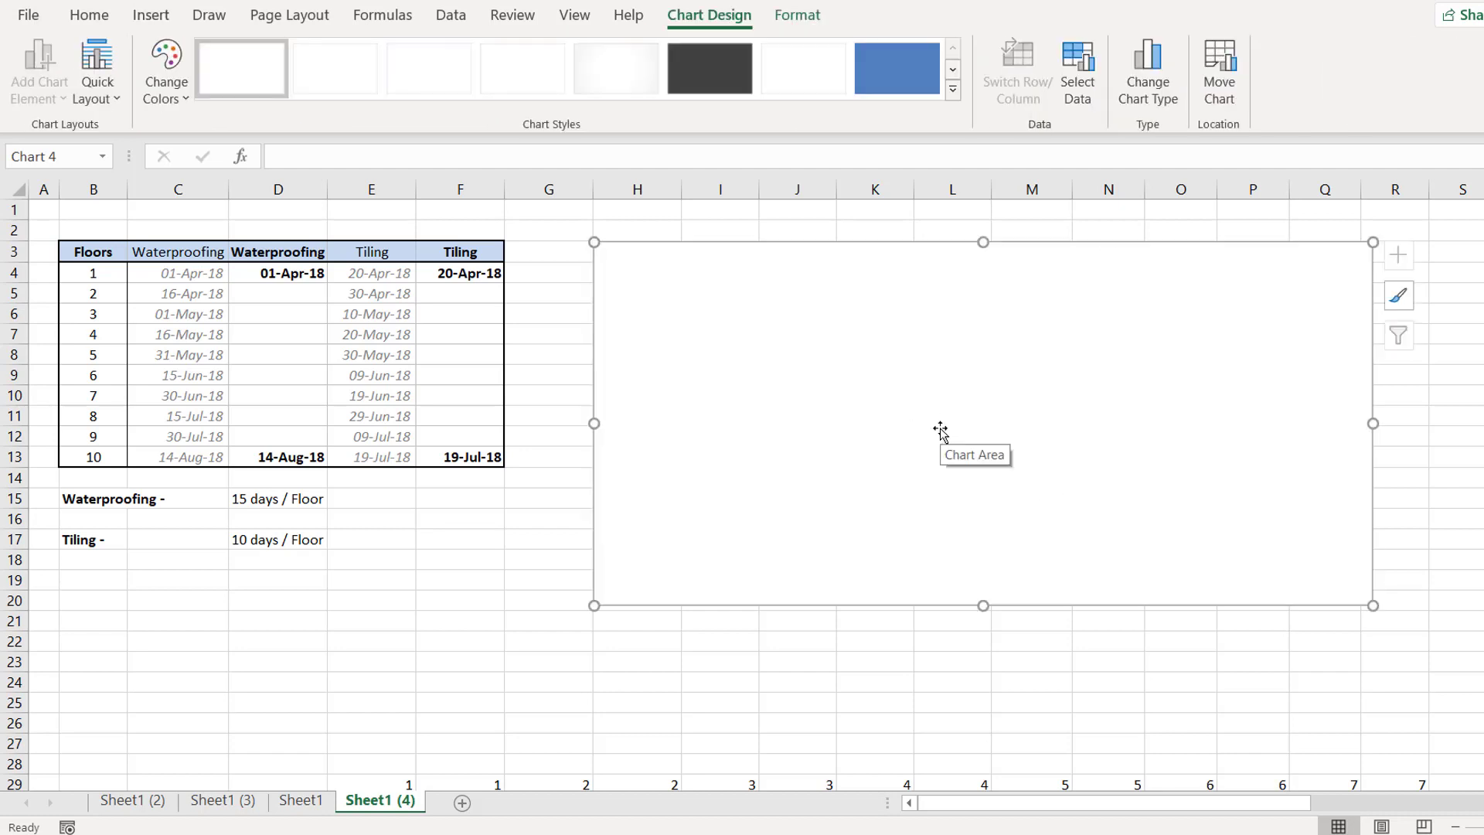
# Add a data series to the empty chart, named from cell D3, with X values from cells D4 and D13
pyautogui.rightClick(940, 430)
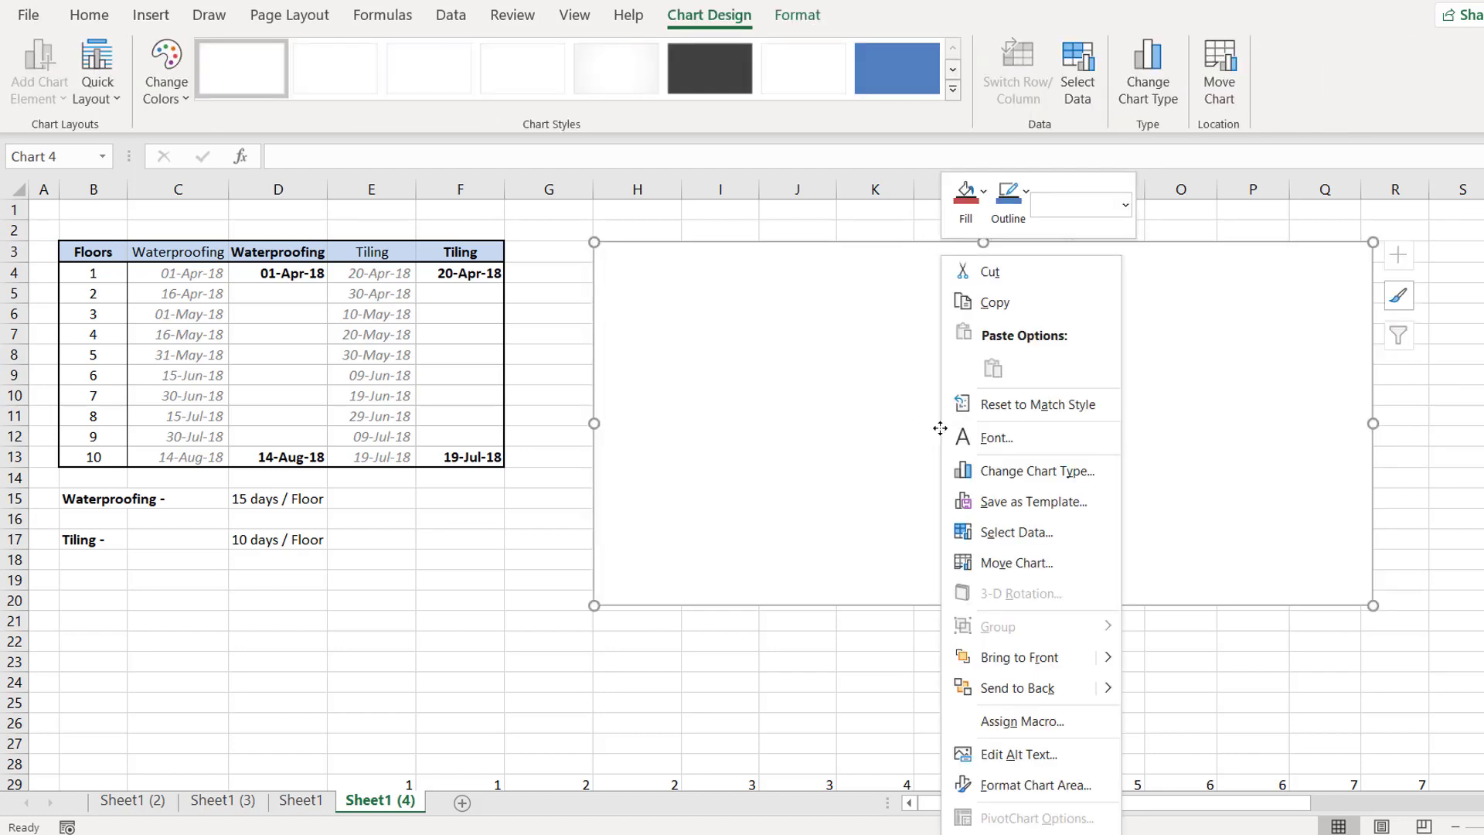
pyautogui.click(973, 533)
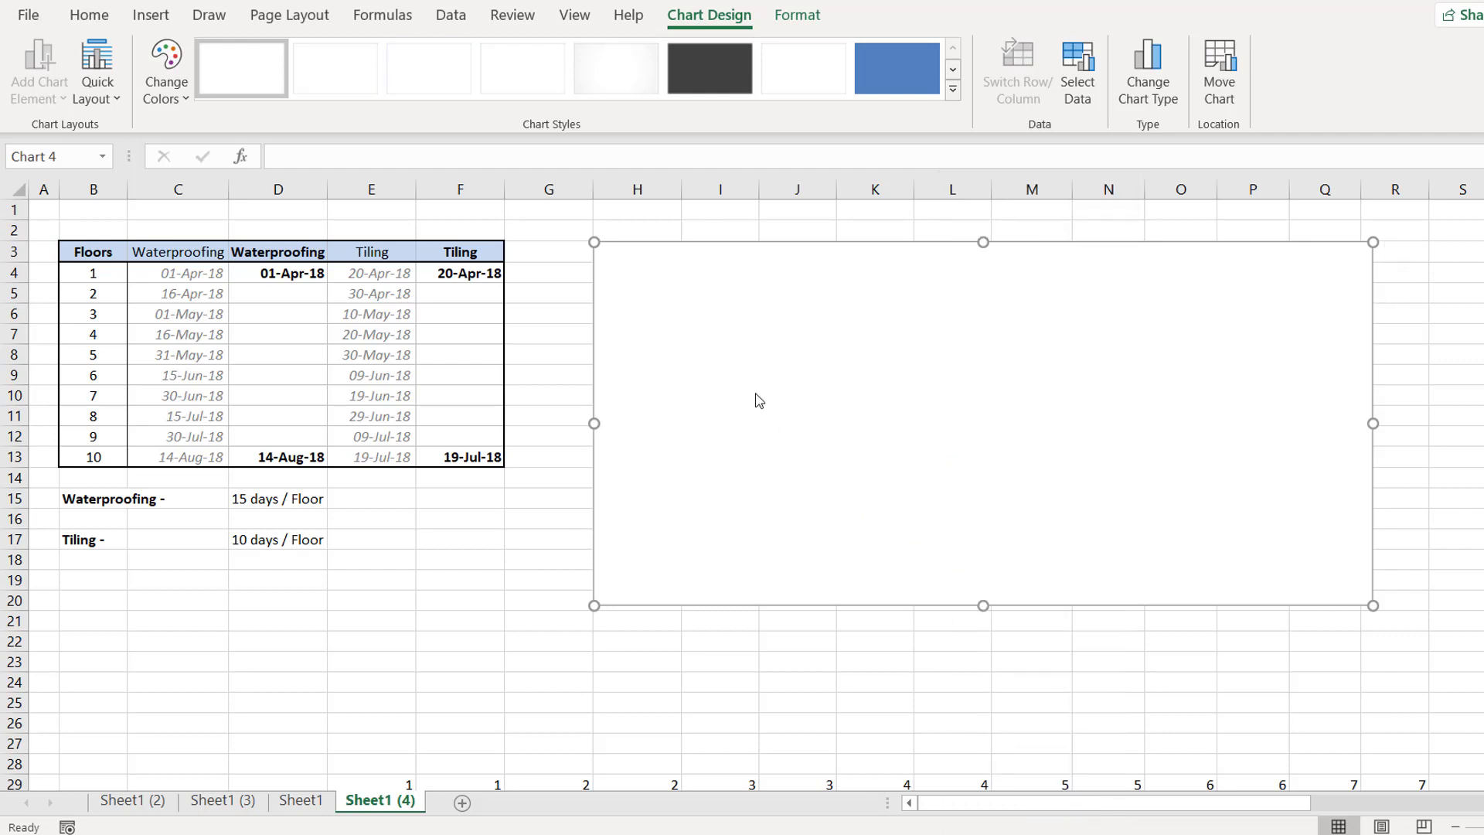
pyautogui.moveTo(828, 224); pyautogui.dragTo(685, 224)
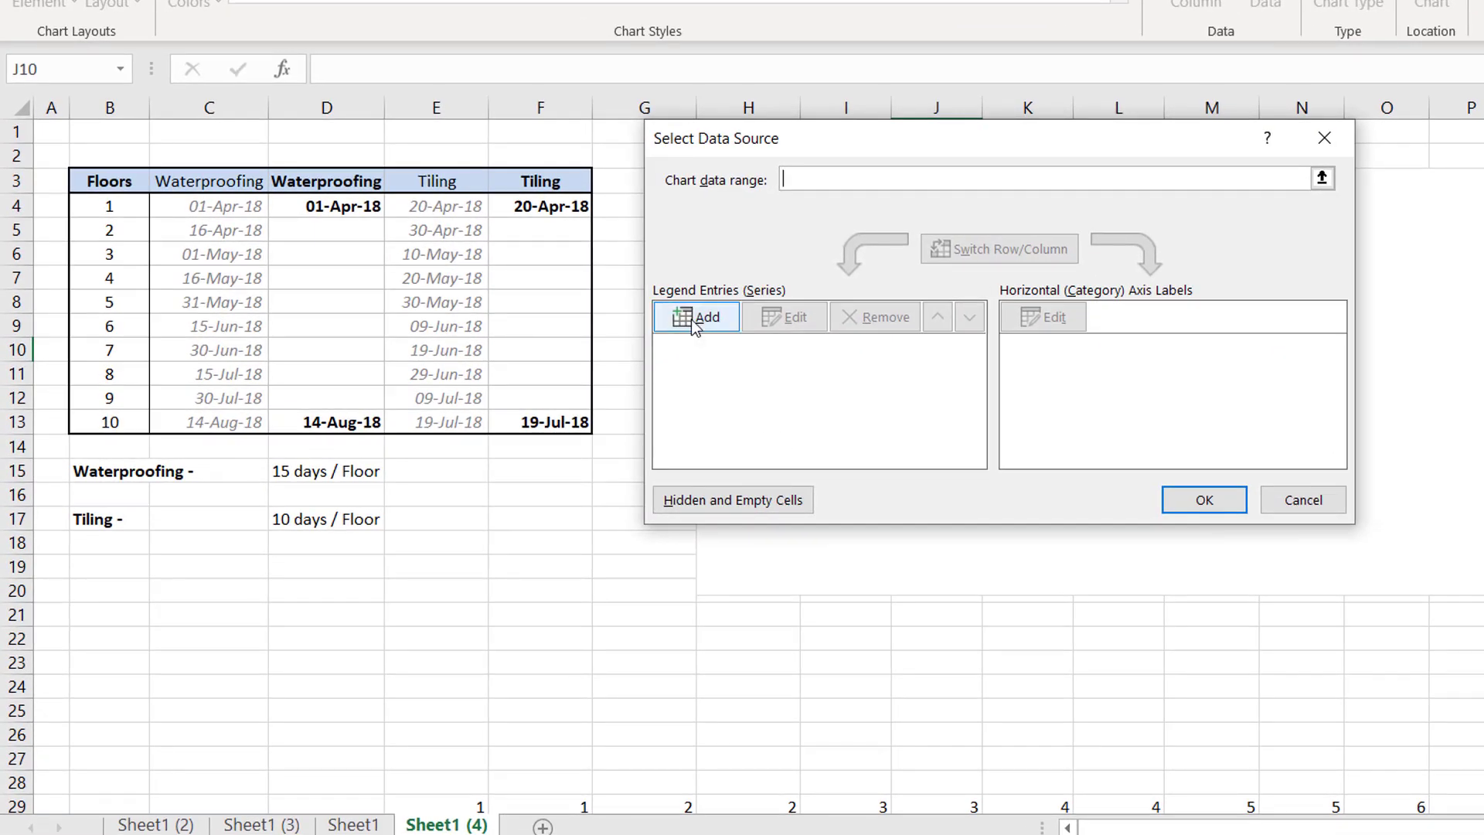
pyautogui.click(691, 319)
pyautogui.moveTo(1076, 228); pyautogui.dragTo(706, 199)
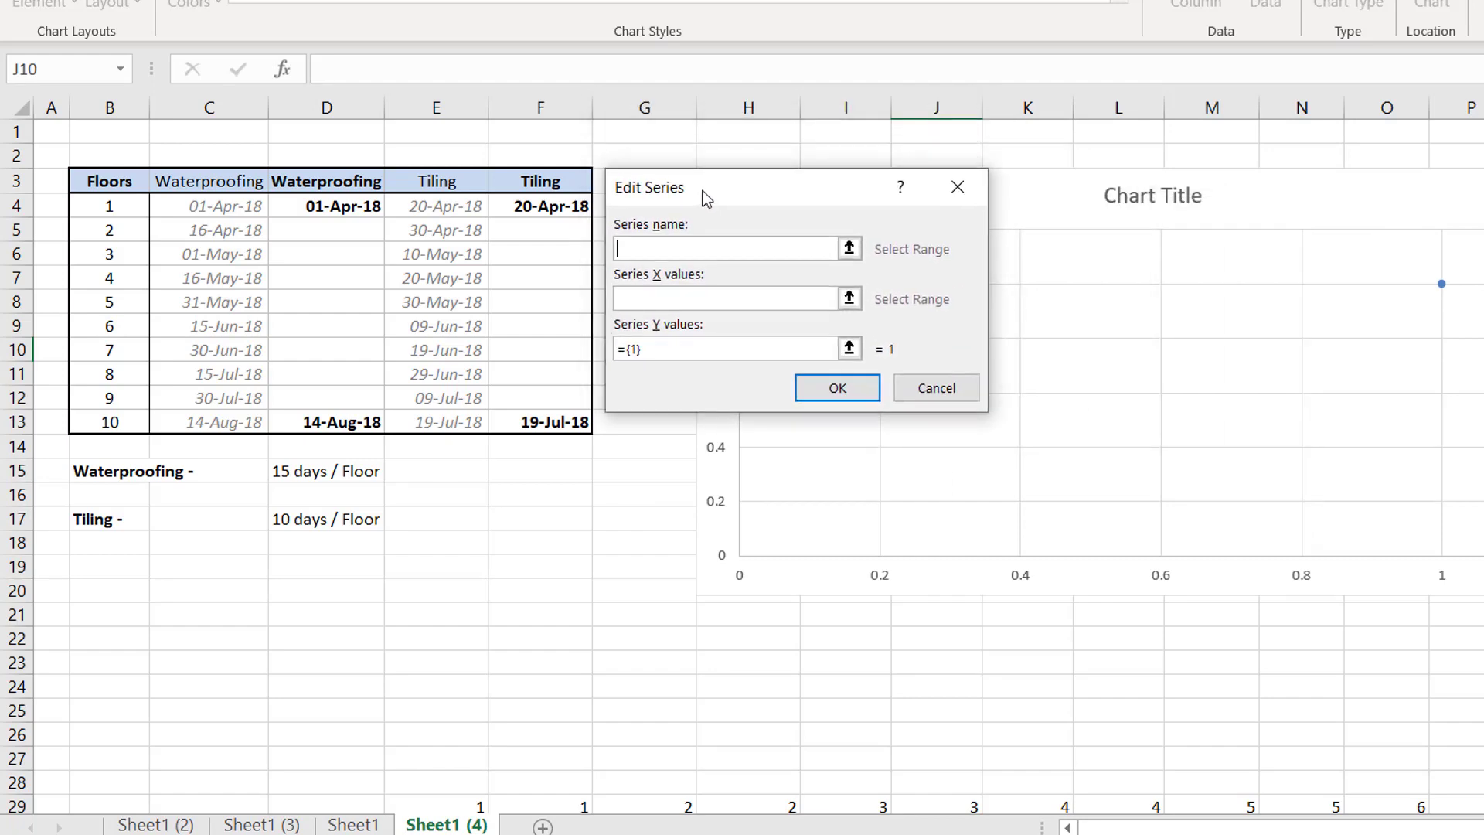
pyautogui.click(338, 185)
pyautogui.click(739, 298)
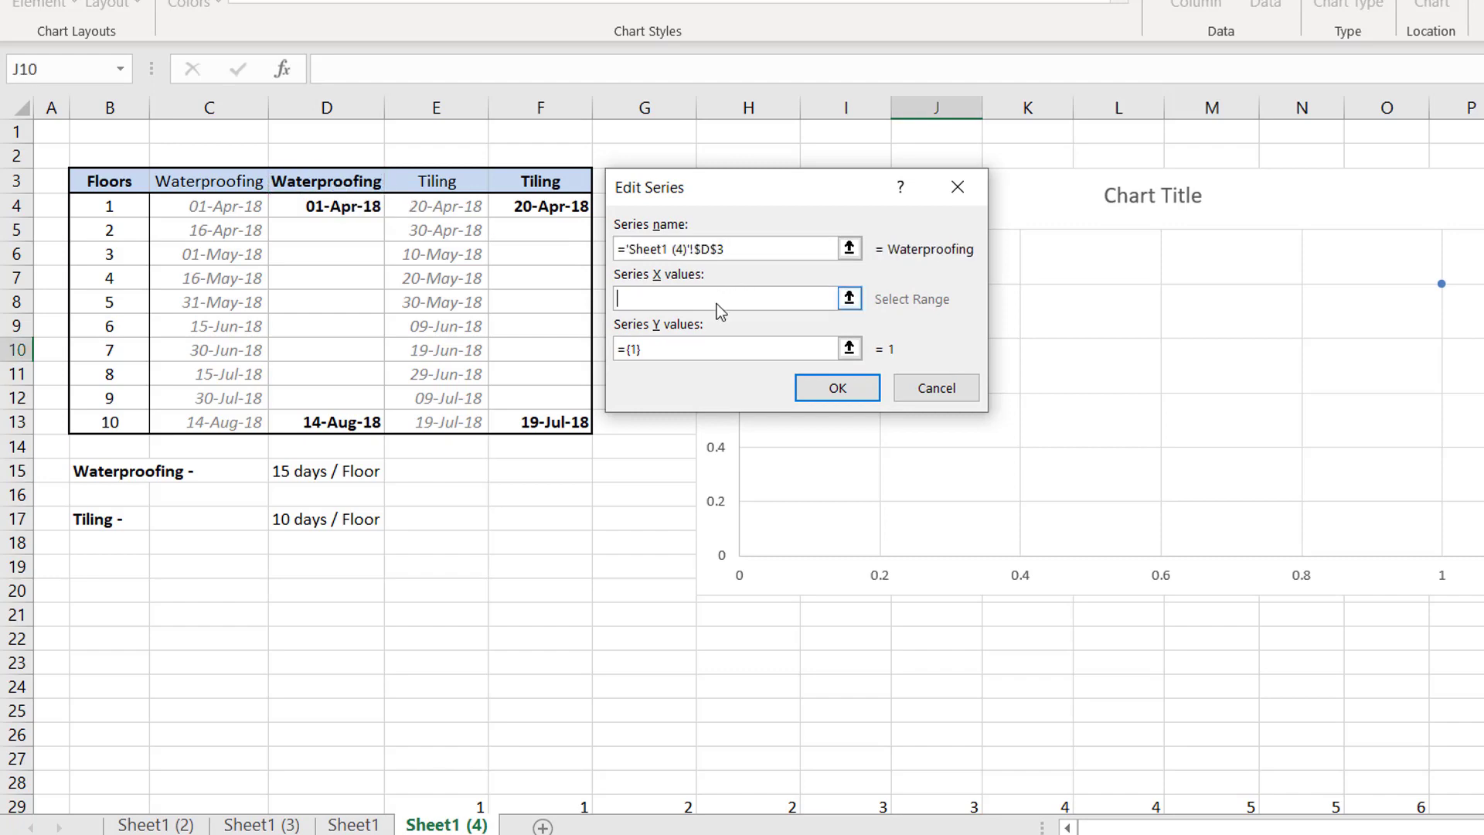
pyautogui.click(342, 207)
pyautogui.write(',')
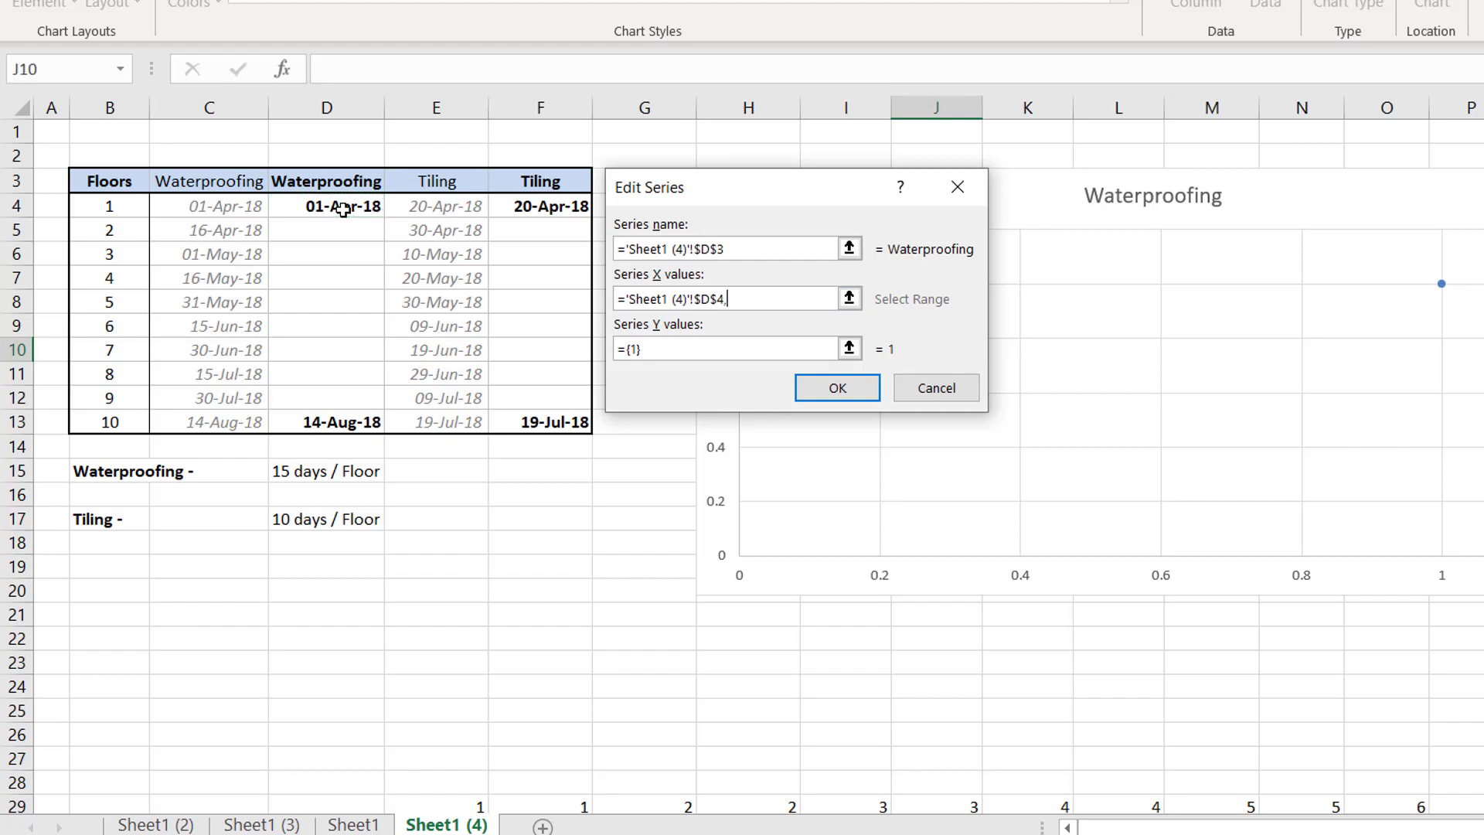
pyautogui.click(331, 425)
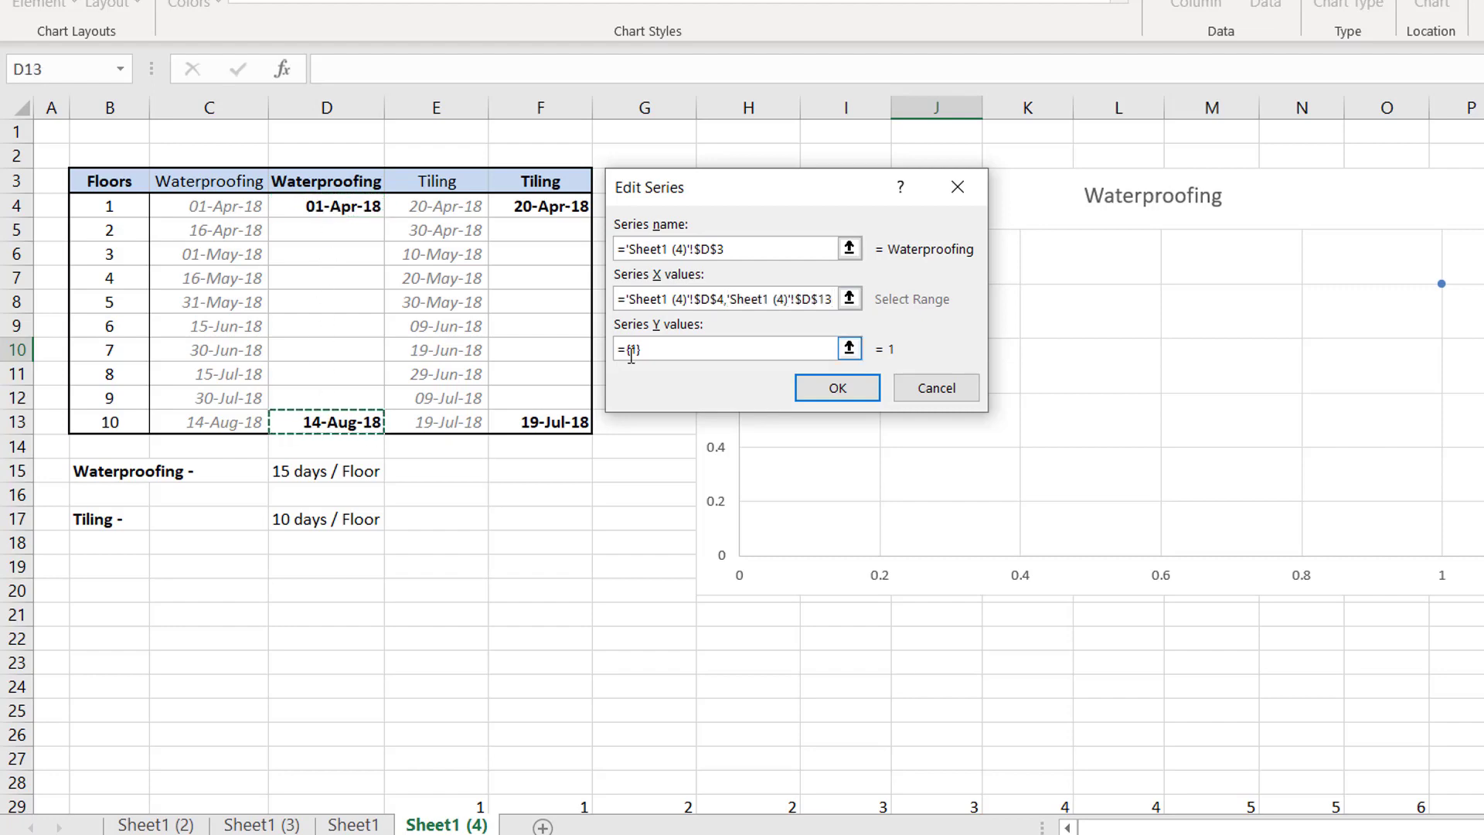
# Set the Waterproofing series' Y values to floor cells B4 and B13 and accept the series
pyautogui.moveTo(642, 349); pyautogui.dragTo(611, 357)
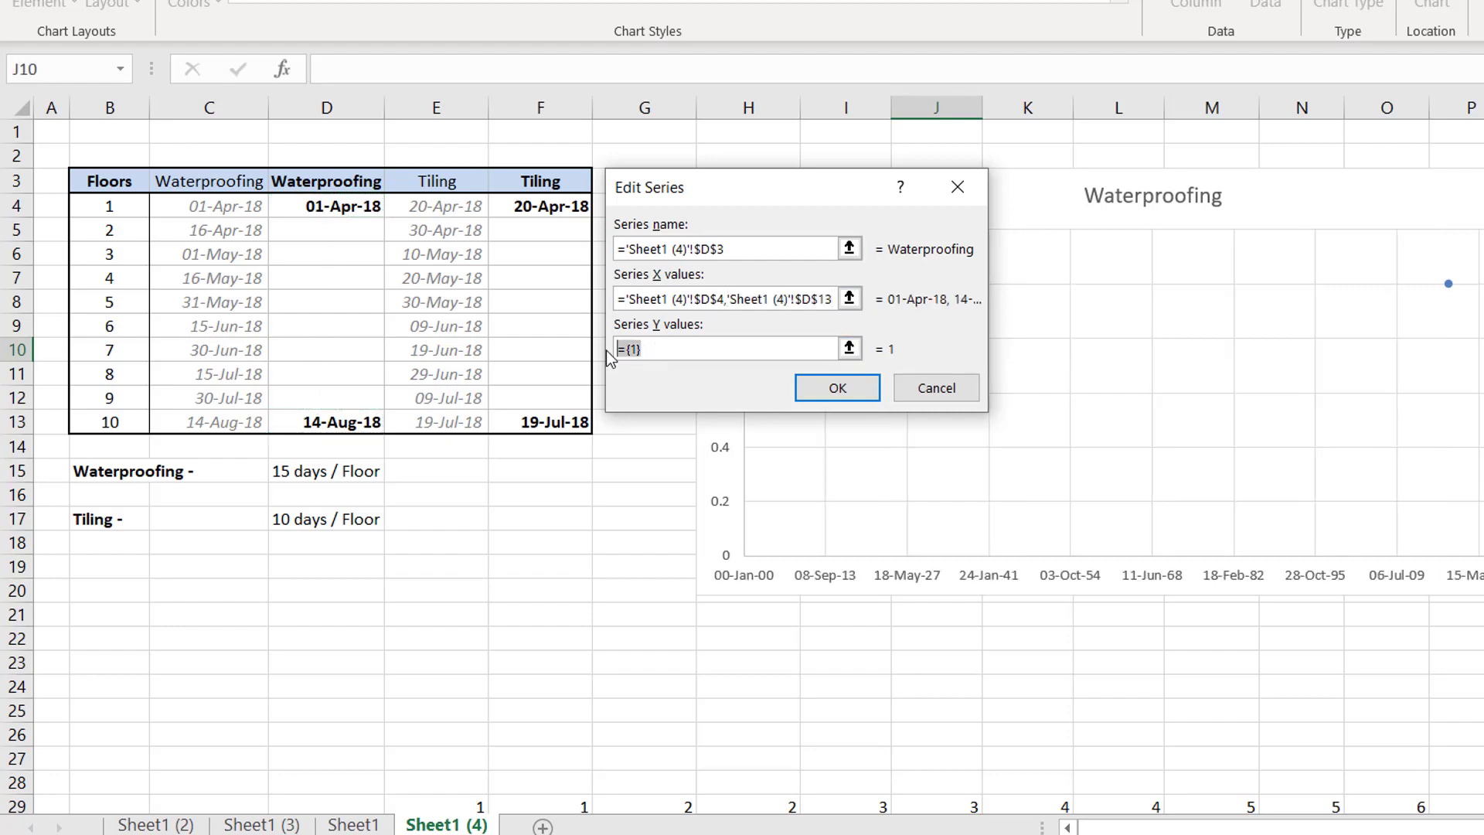
pyautogui.click(147, 211)
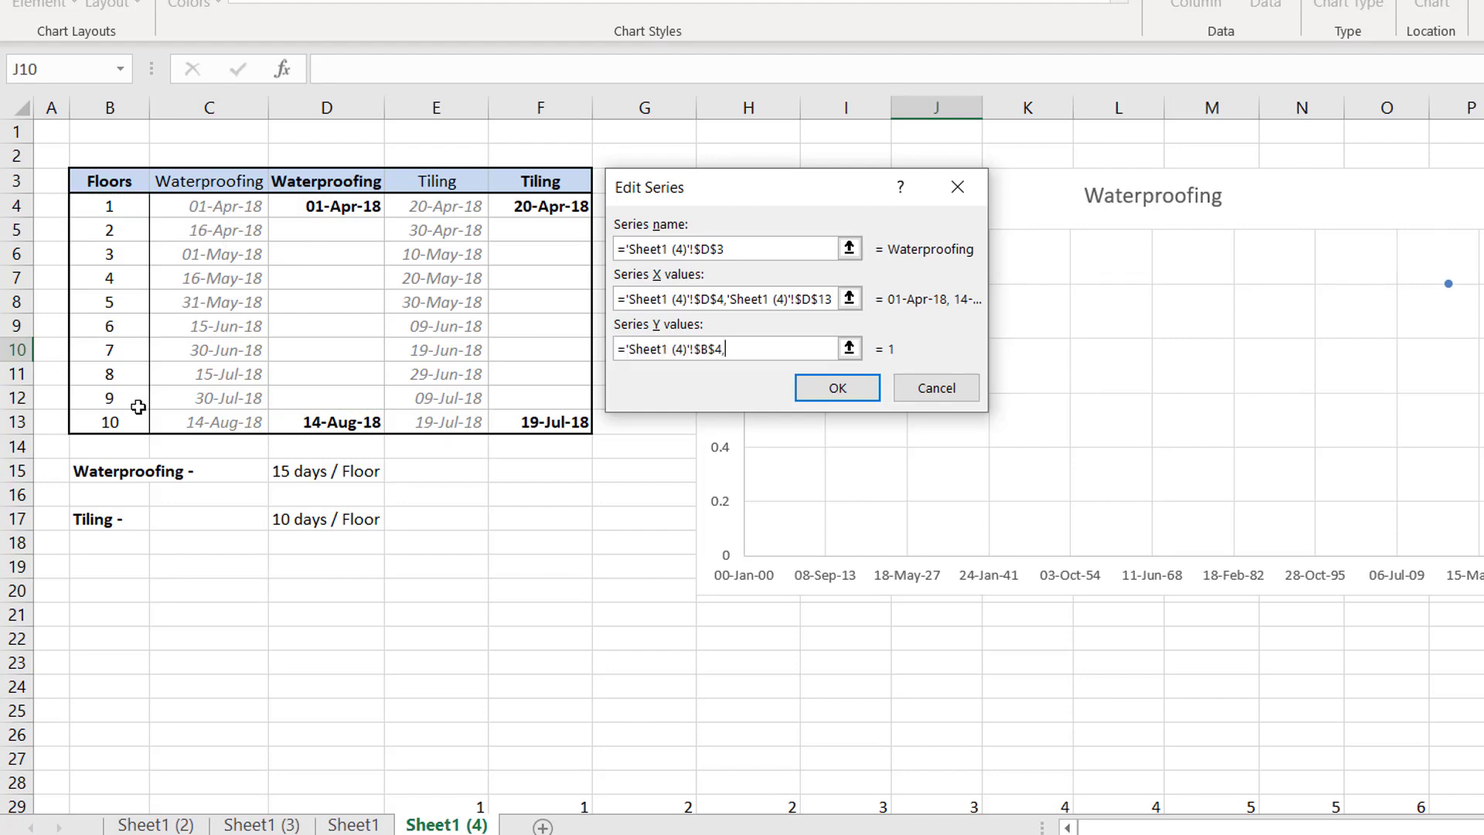
pyautogui.click(118, 422)
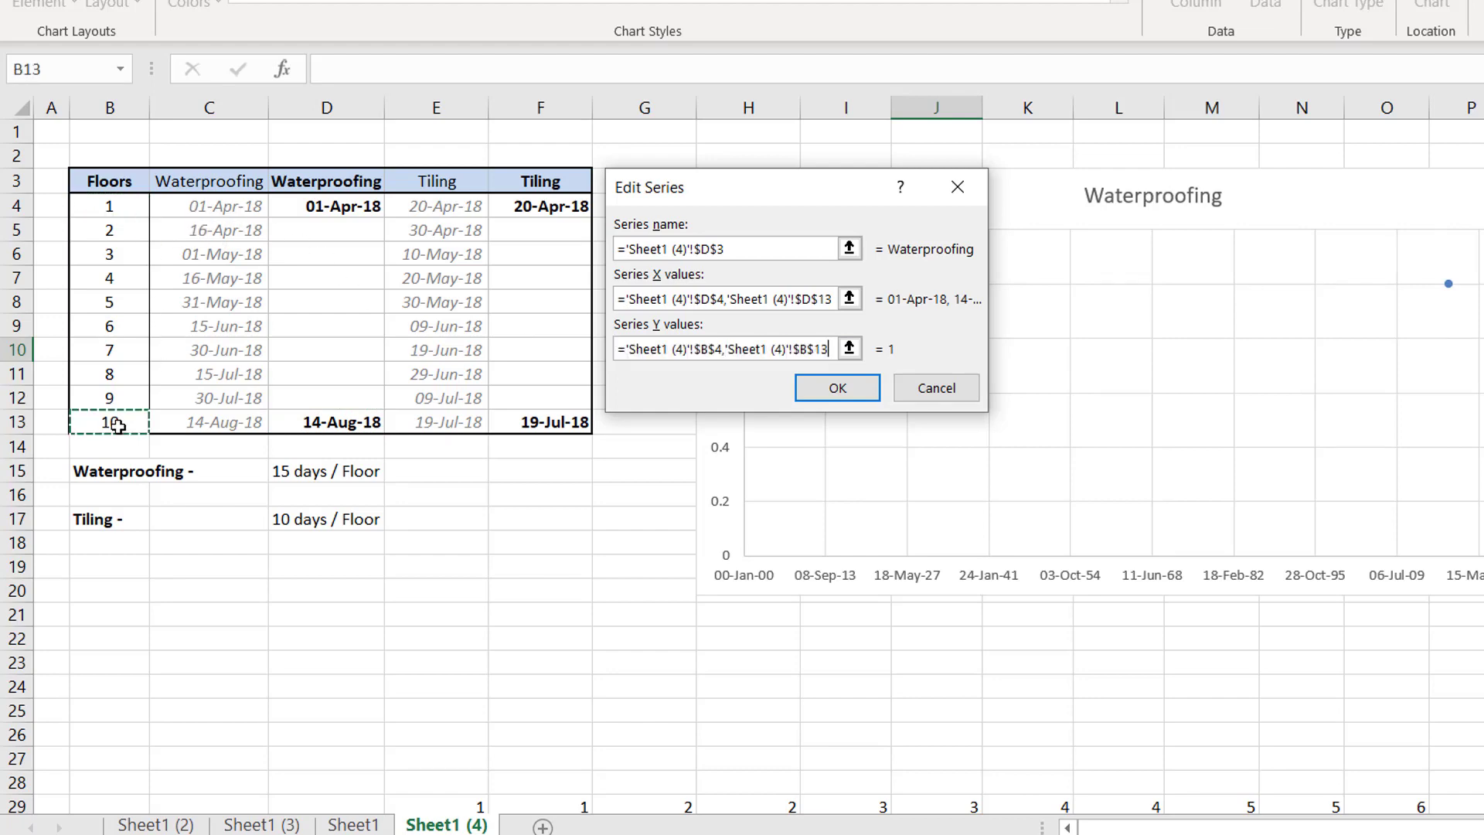
pyautogui.click(841, 386)
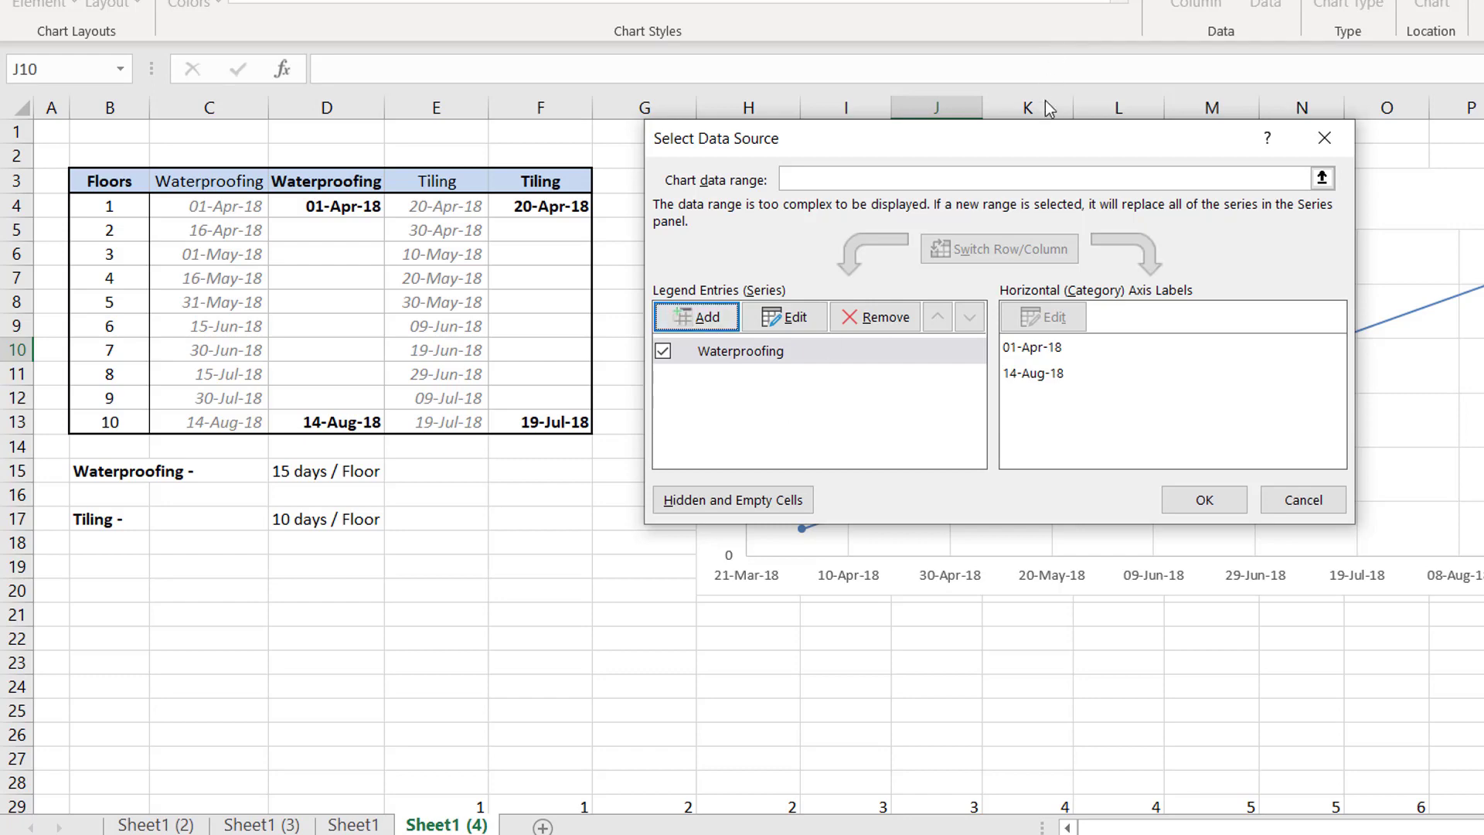
# Add a second chart series named from cell F3, with X values from cells F4 and F13
pyautogui.moveTo(1026, 143); pyautogui.dragTo(979, 149)
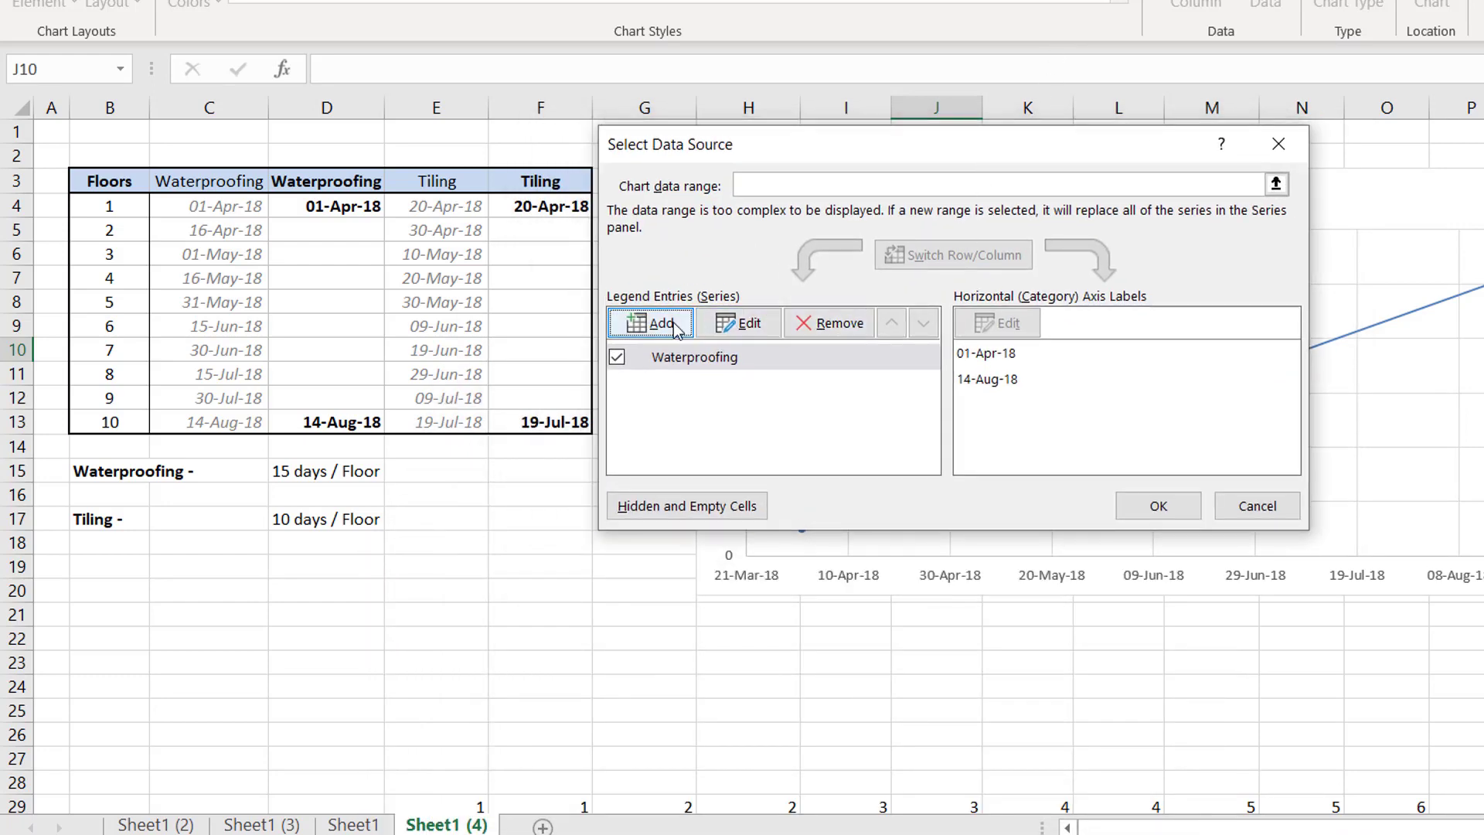
pyautogui.click(648, 323)
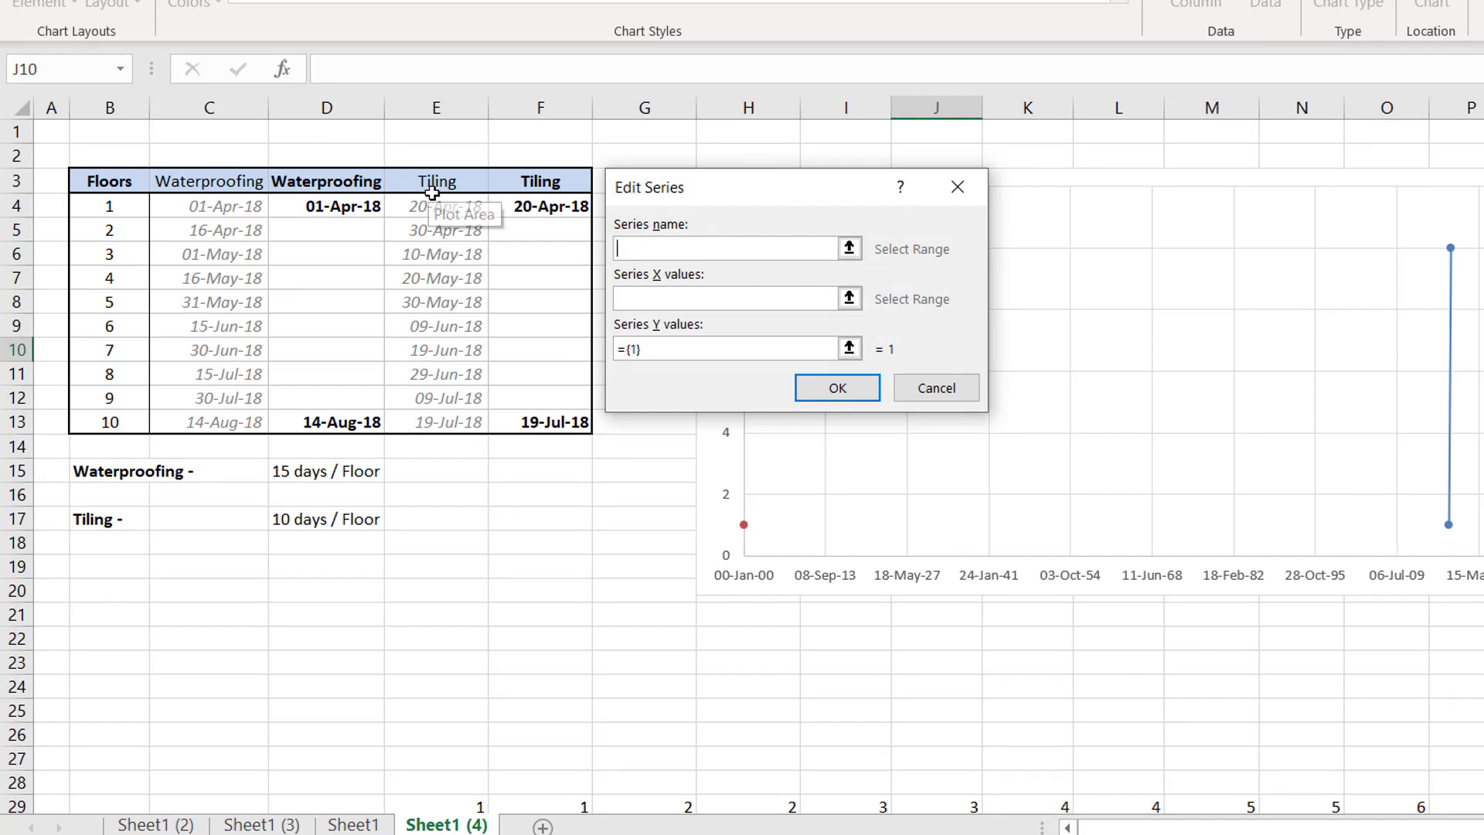
pyautogui.click(541, 183)
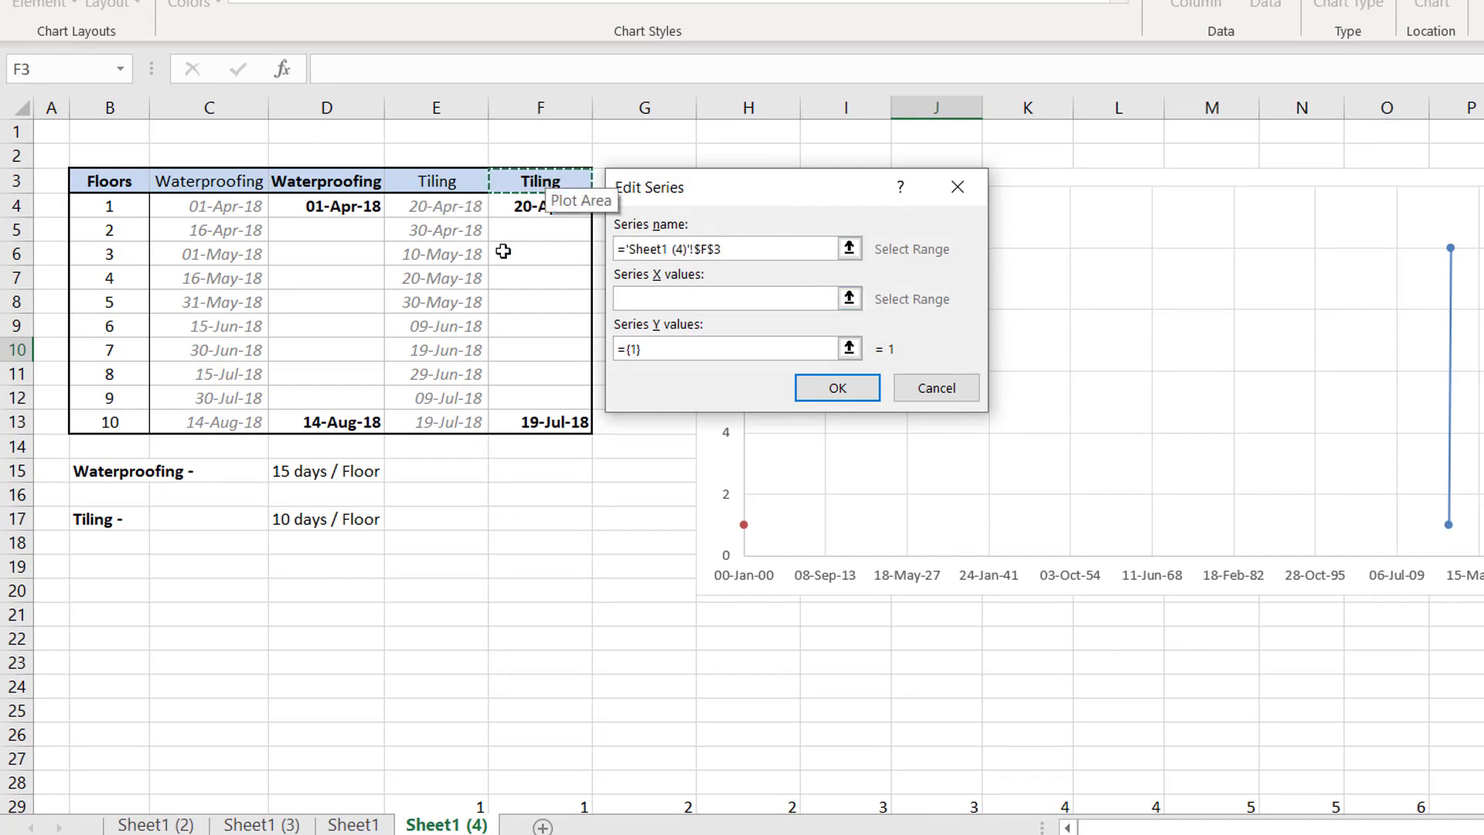
pyautogui.click(708, 303)
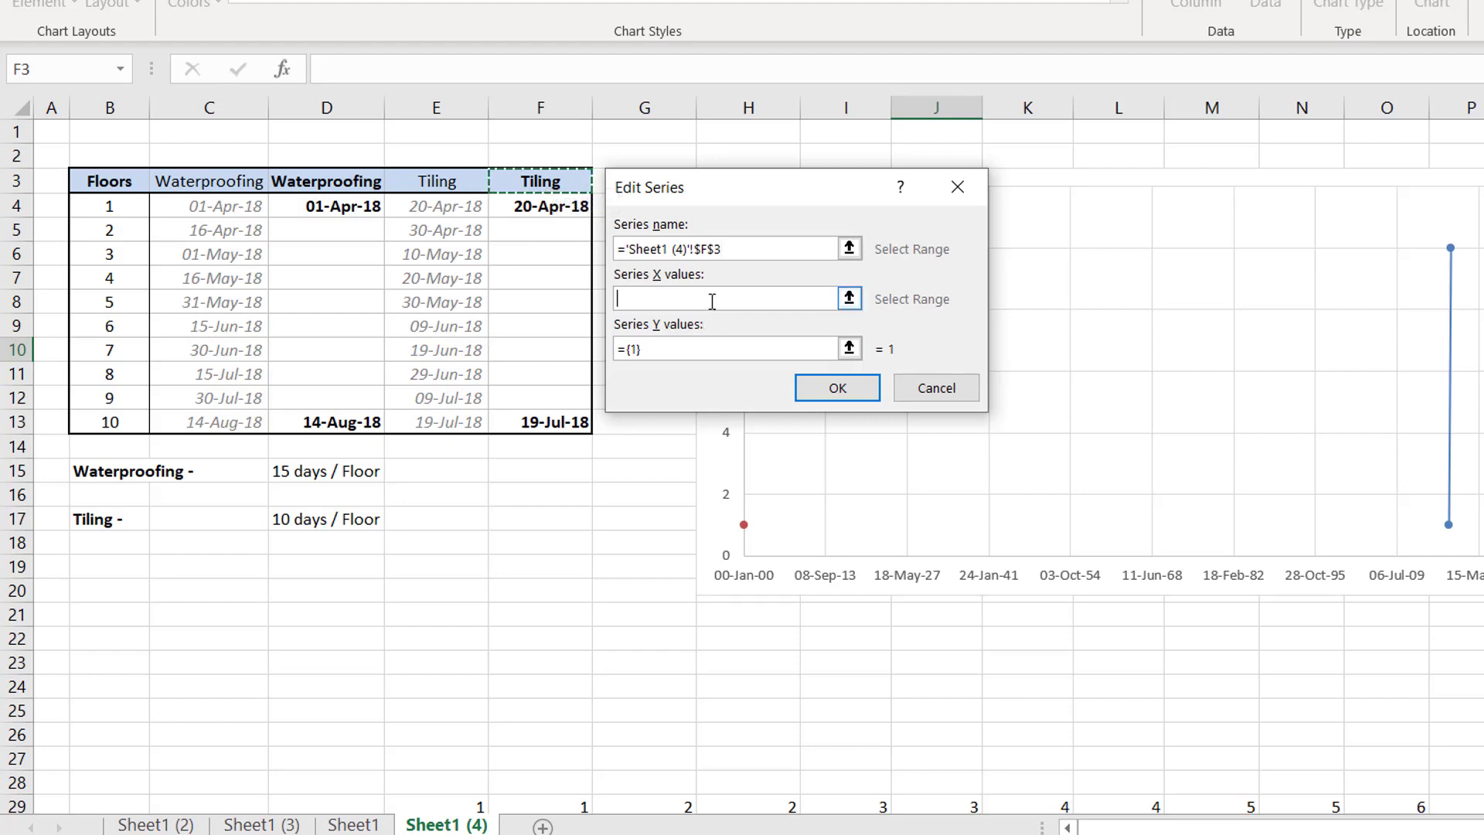
pyautogui.click(548, 207)
pyautogui.write(',')
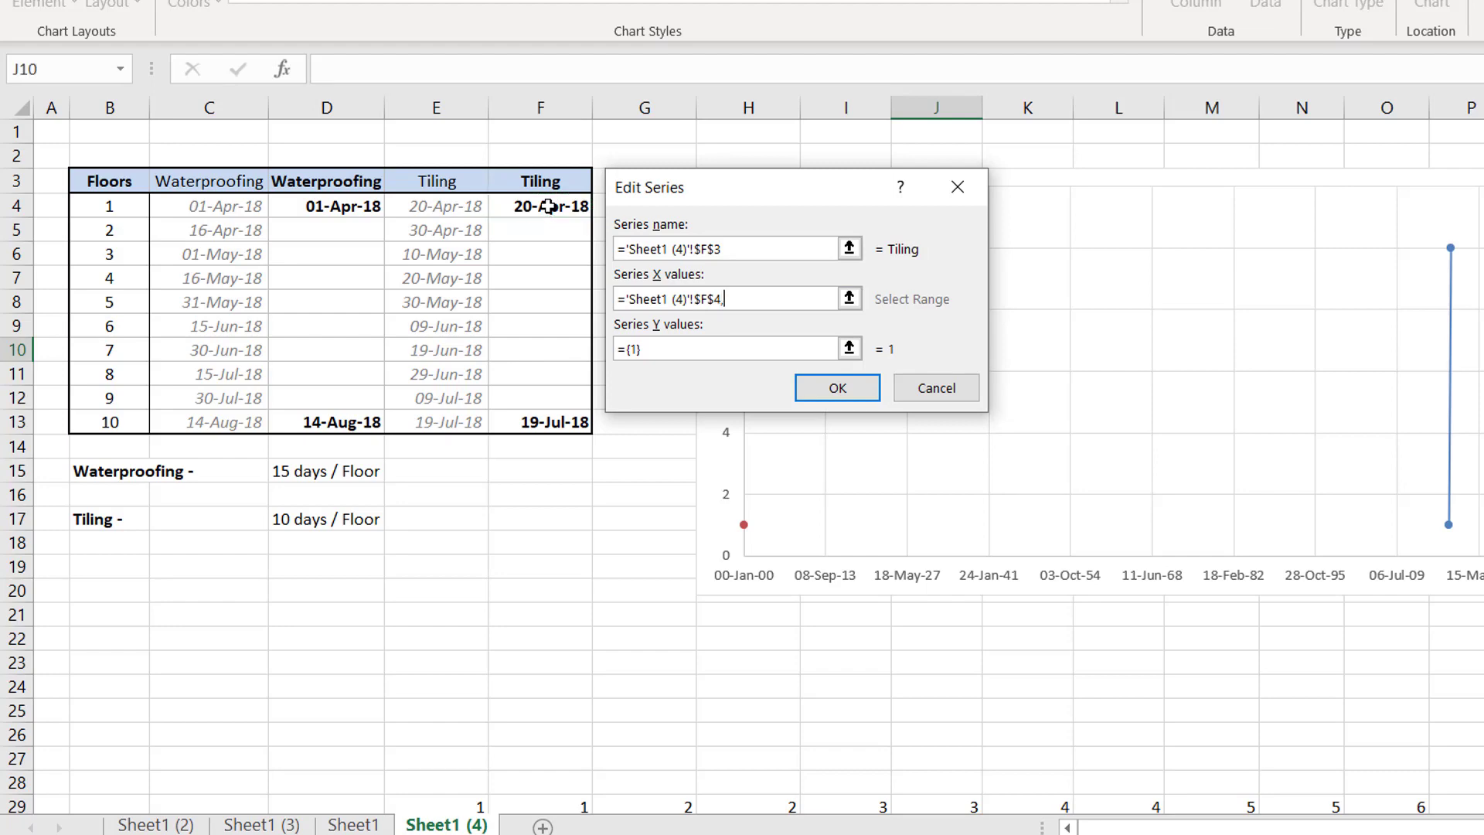
pyautogui.click(545, 423)
# Set the Tiling series' Y values to floor cells B4 and B13, and apply the chart's data source
pyautogui.click(684, 352)
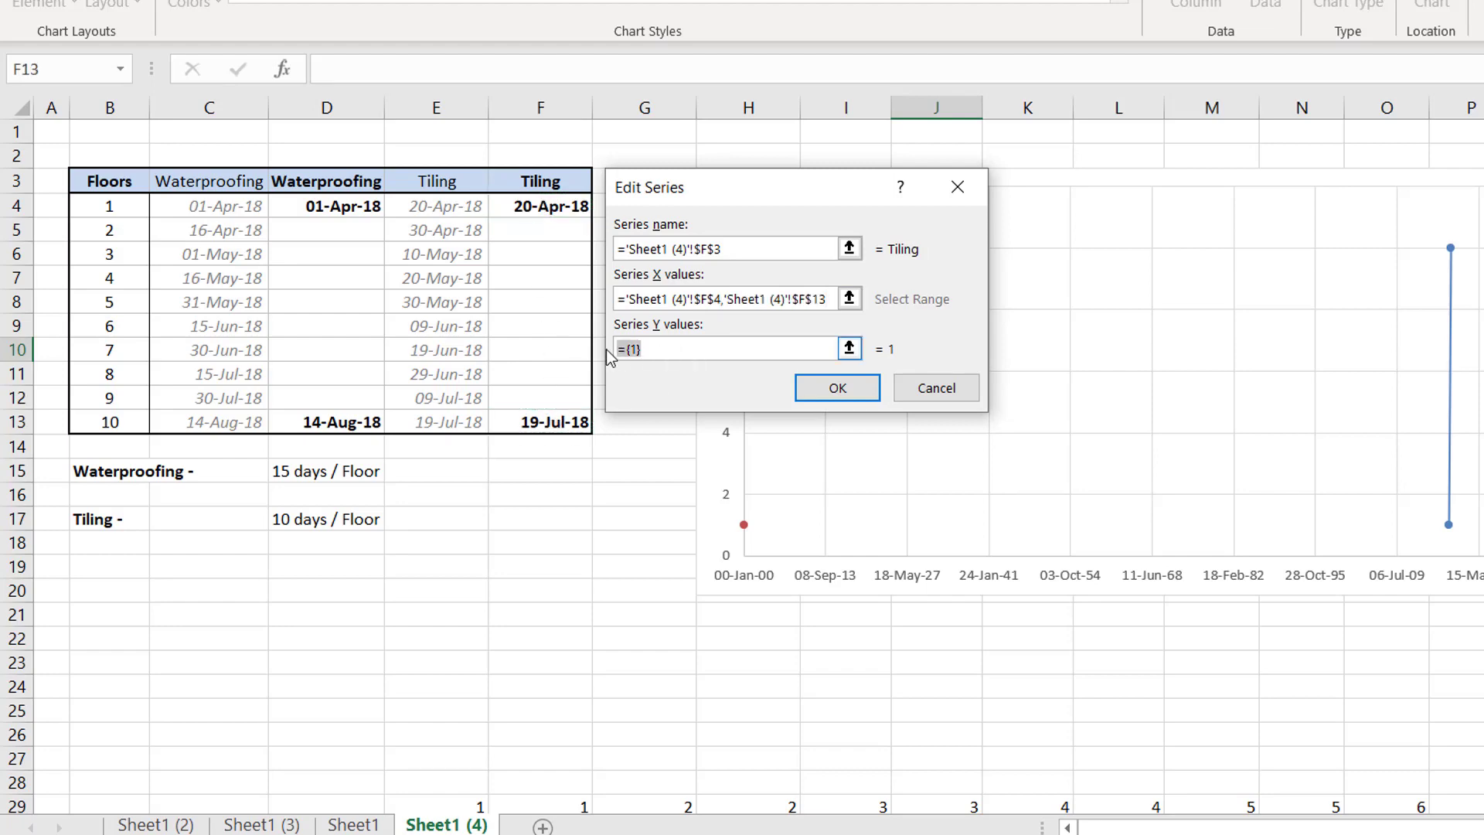
pyautogui.press('BackSpace')
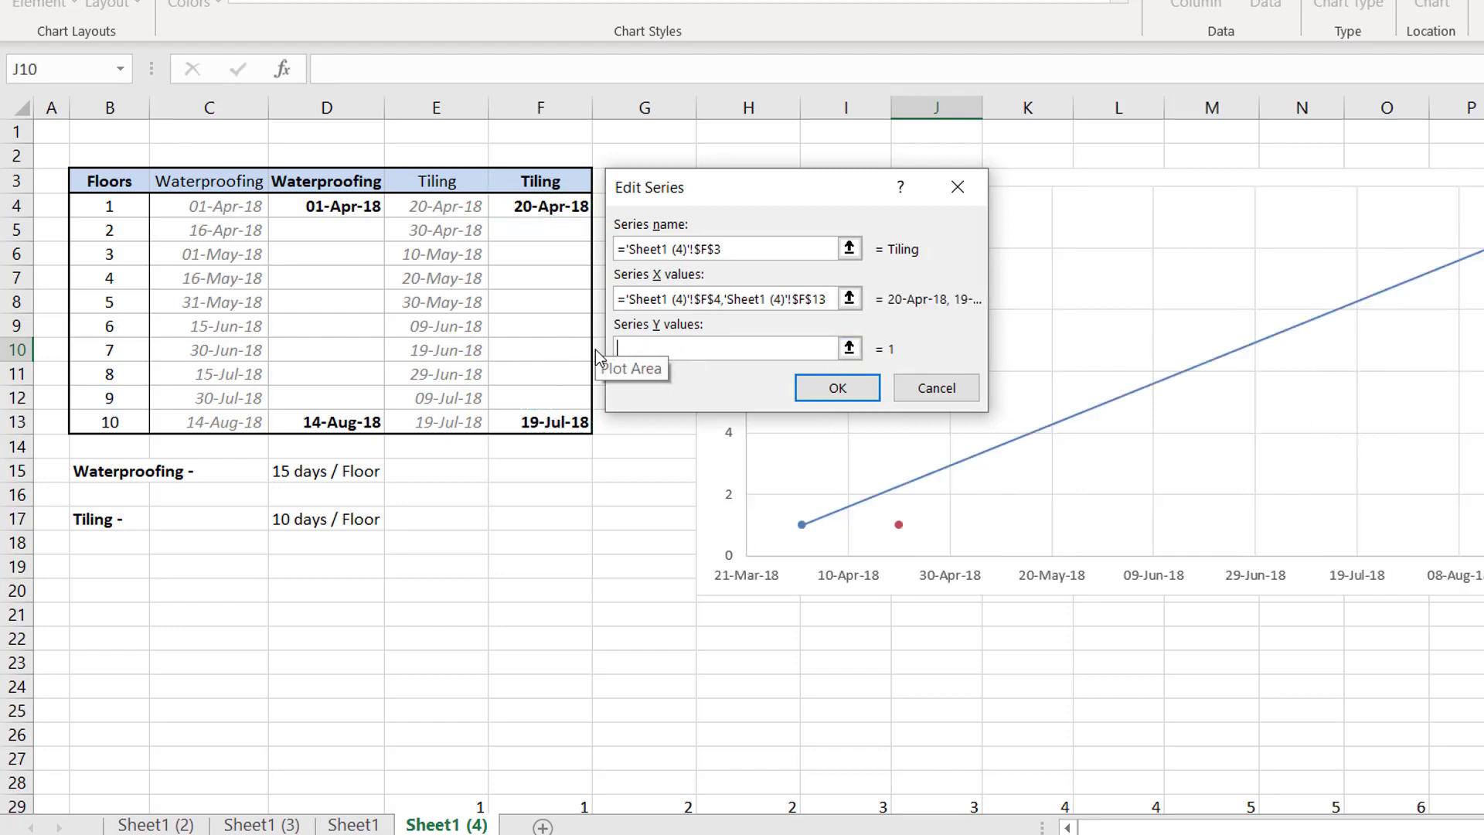
pyautogui.click(142, 205)
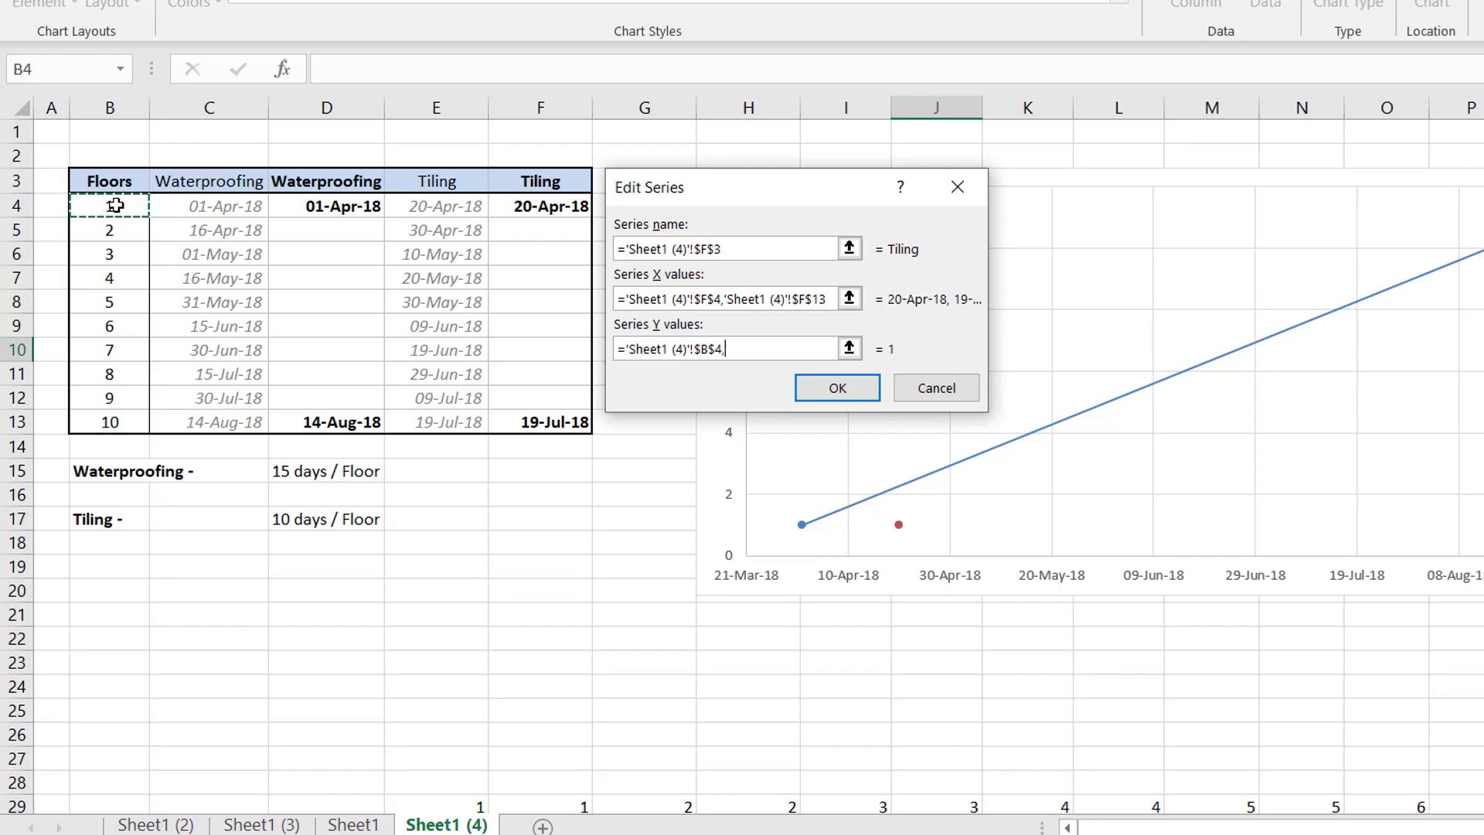
pyautogui.write(',')
pyautogui.click(118, 419)
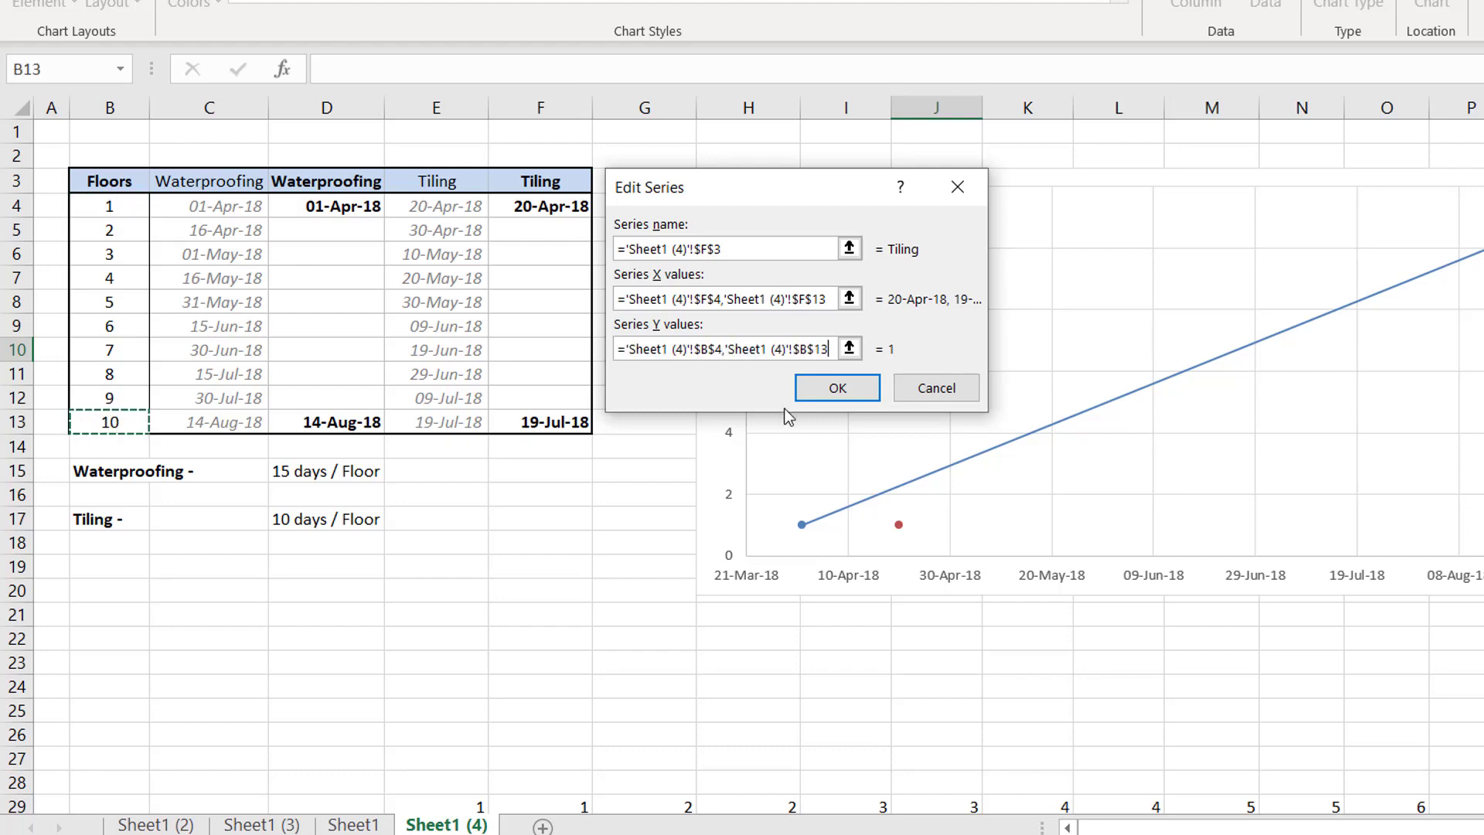
pyautogui.click(843, 390)
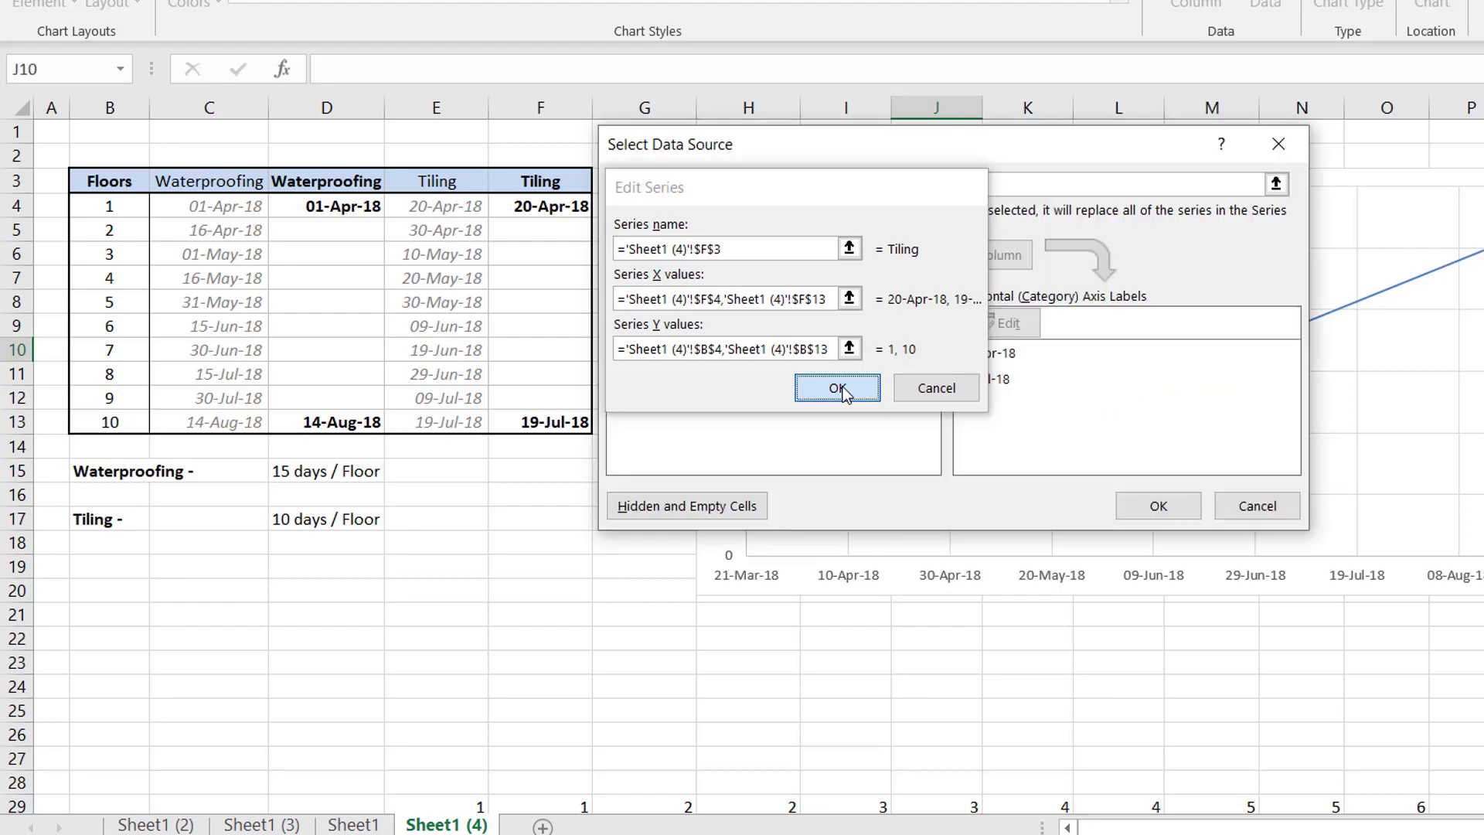
pyautogui.click(1157, 507)
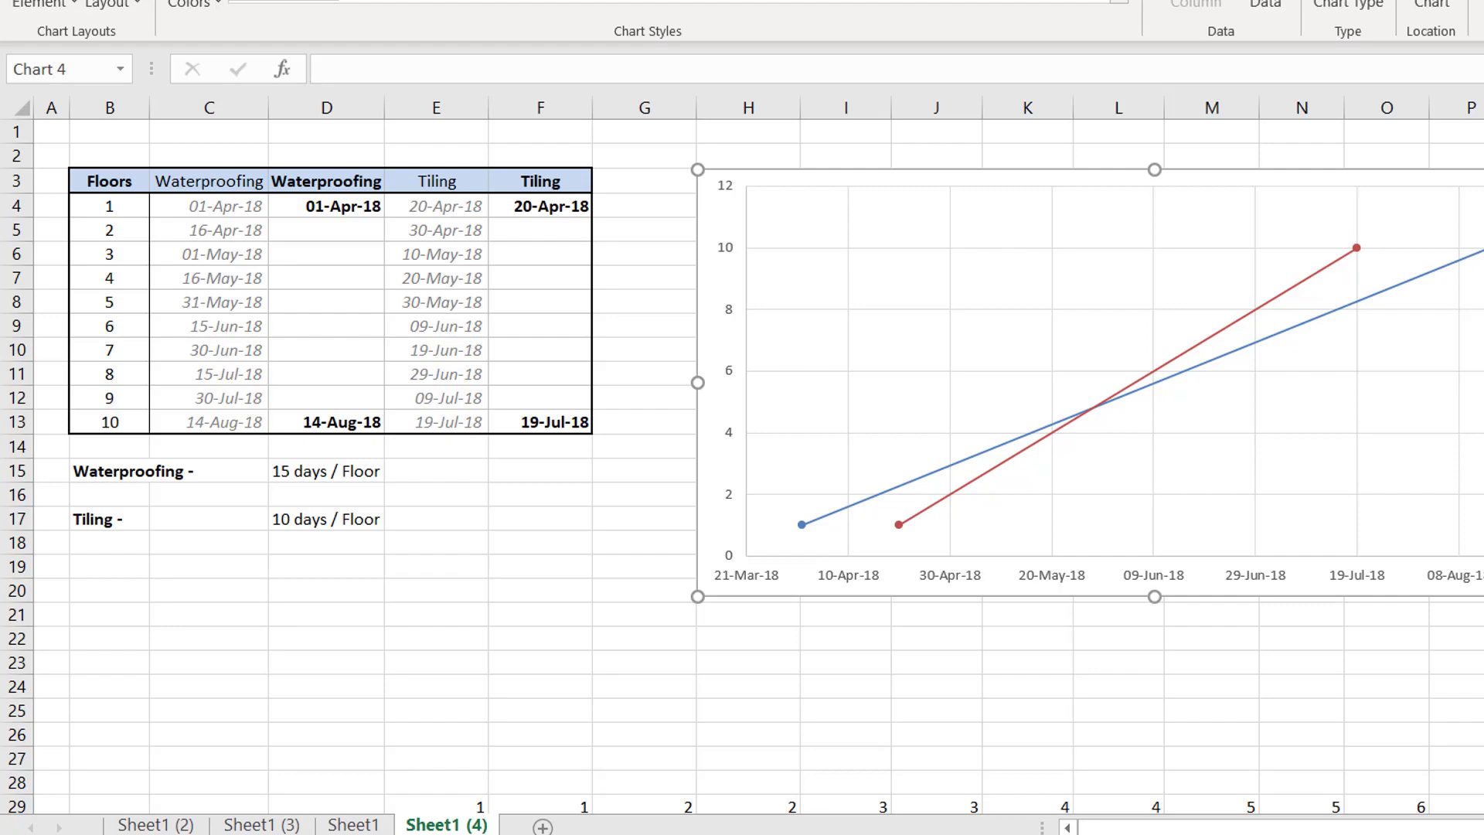
# Enlarge the chart slightly in height and apply the dark chart style with glowing lines
pyautogui.moveTo(1483, 597); pyautogui.dragTo(1483, 614)
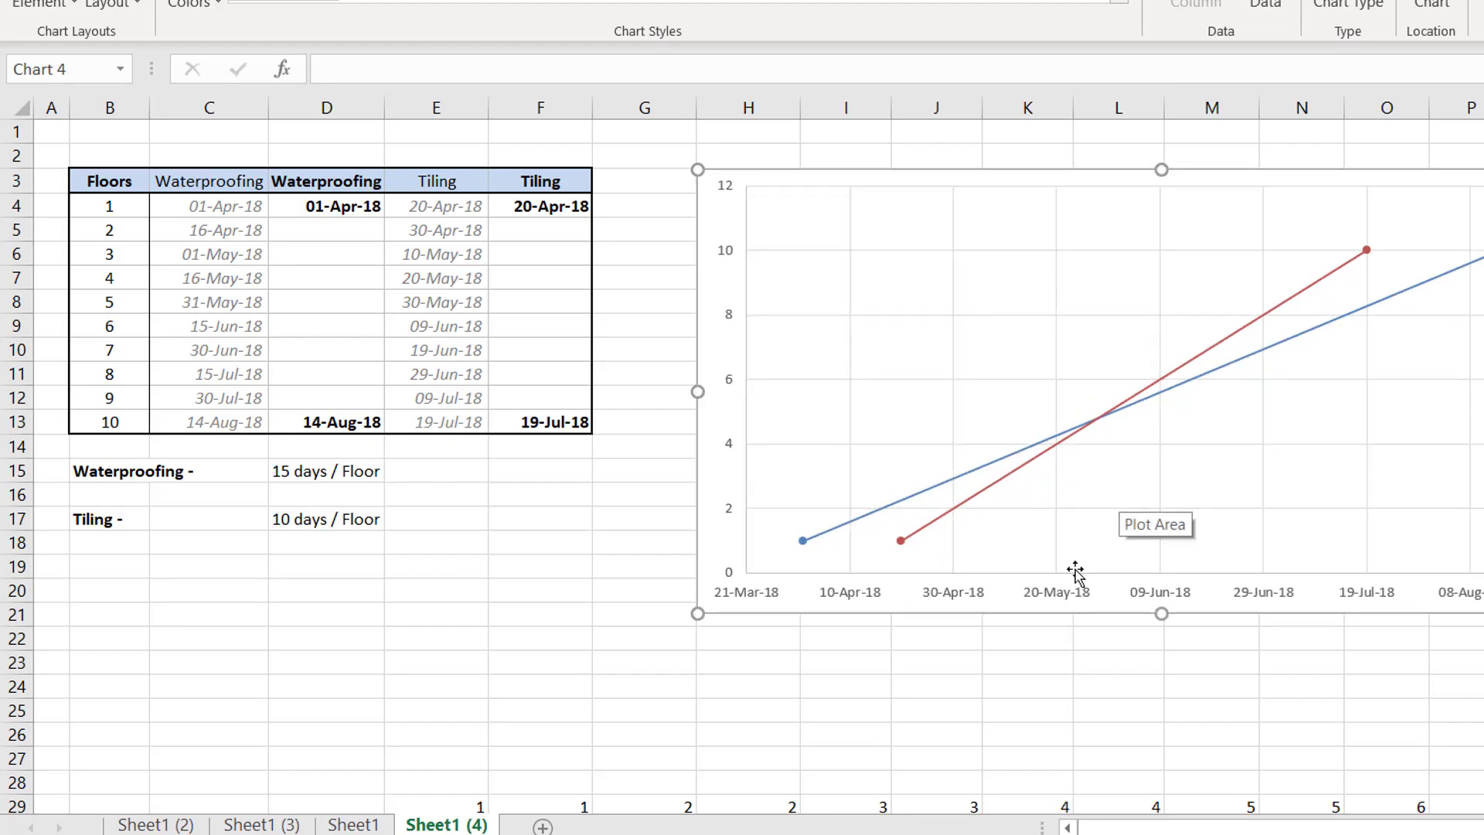
pyautogui.click(1117, 5)
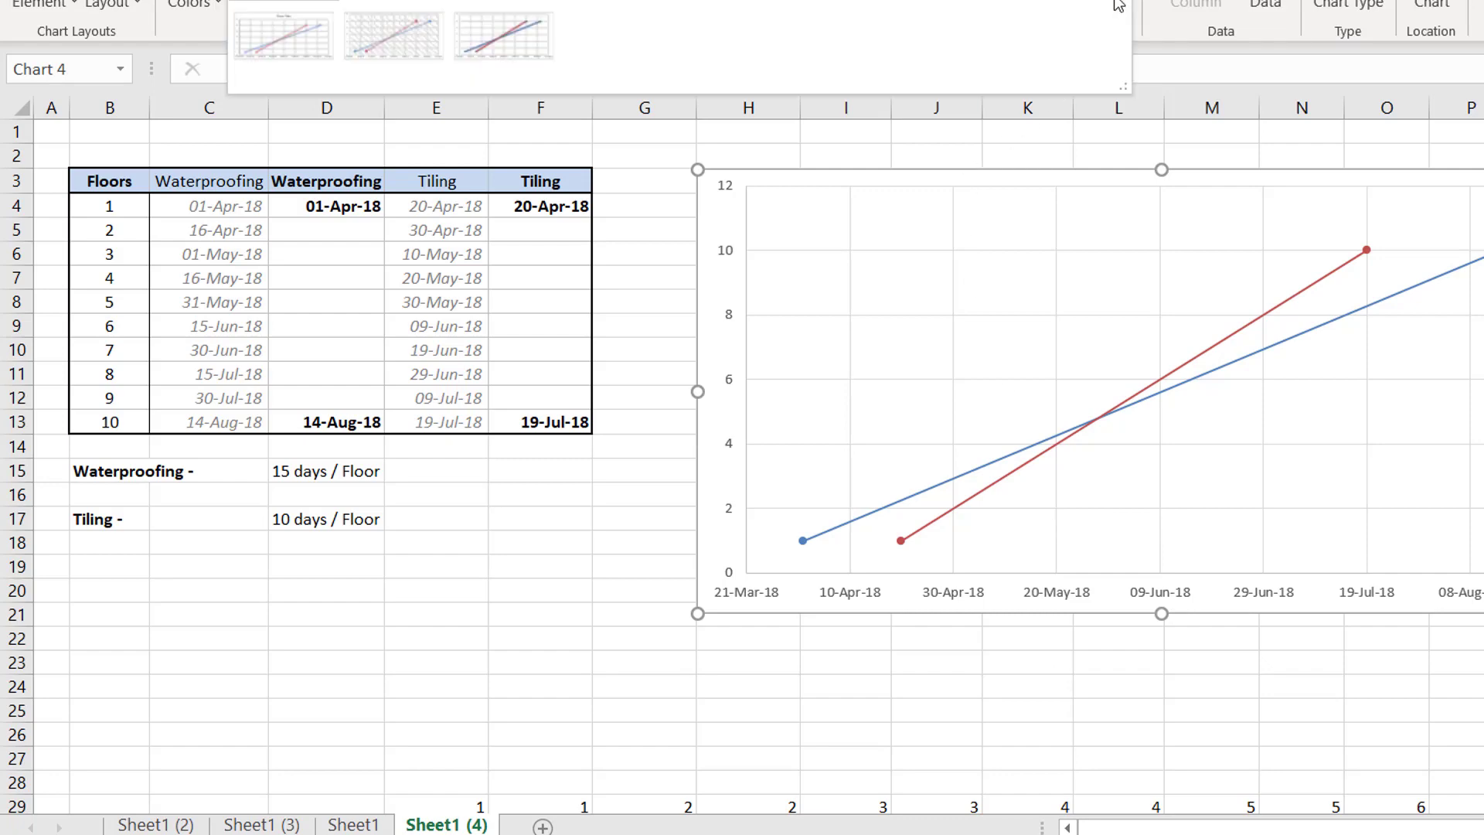
pyautogui.click(833, 1)
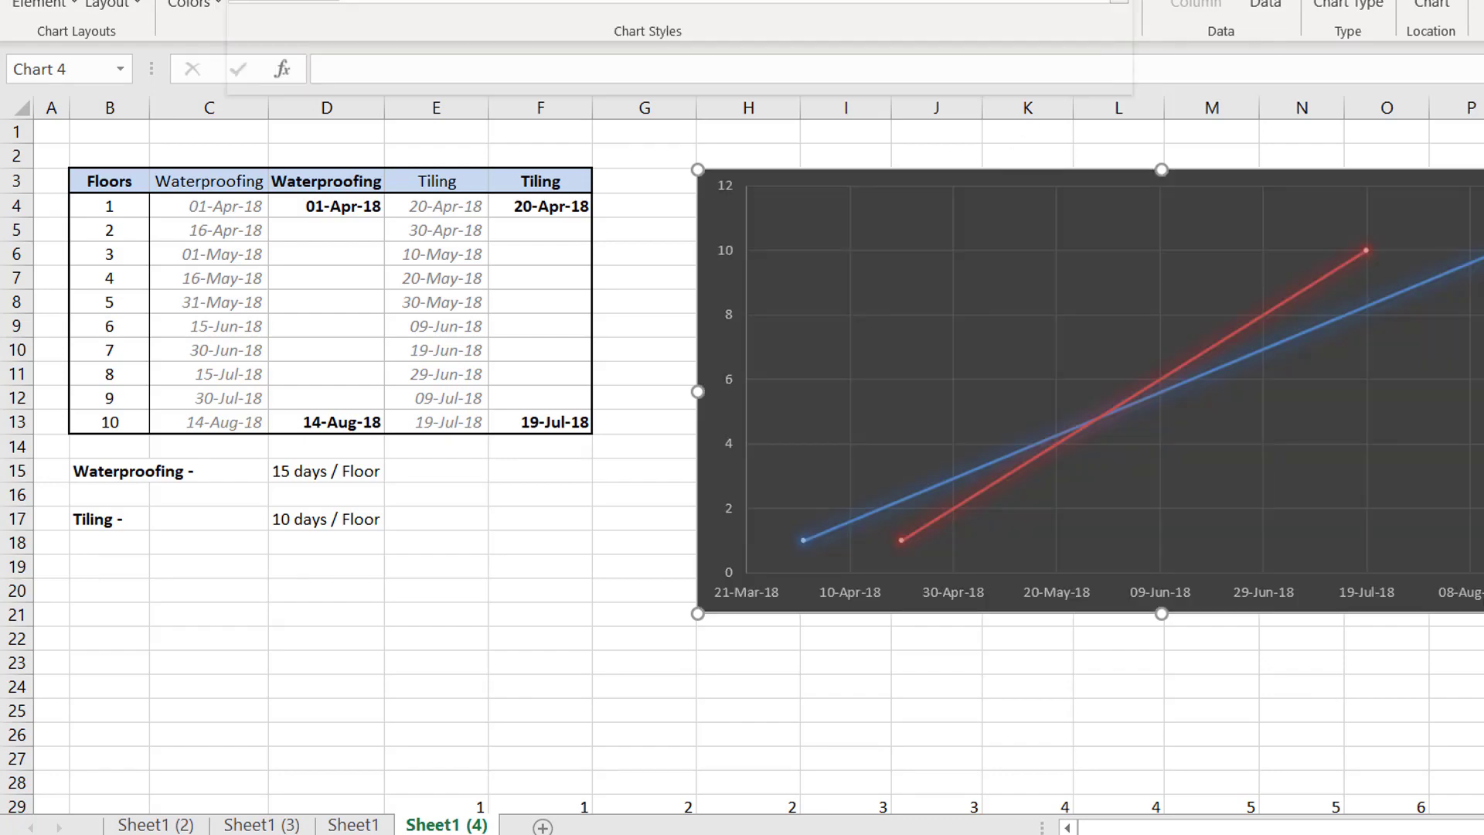
pyautogui.press('Escape')
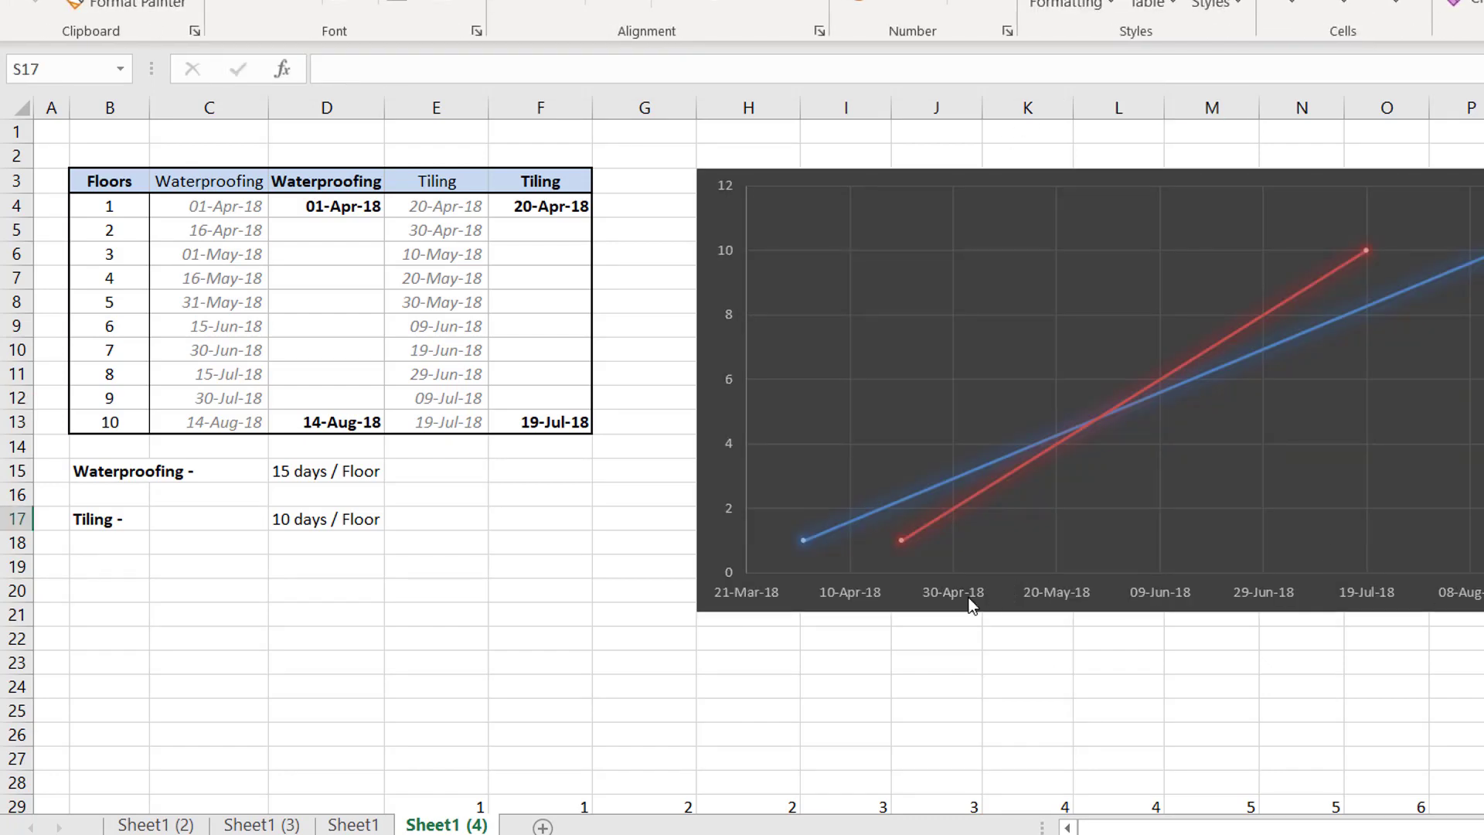
# Set the horizontal date axis bounds to a minimum of 5mar18 and a maximum of 5nov18
pyautogui.click(967, 598)
pyautogui.rightClick(965, 596)
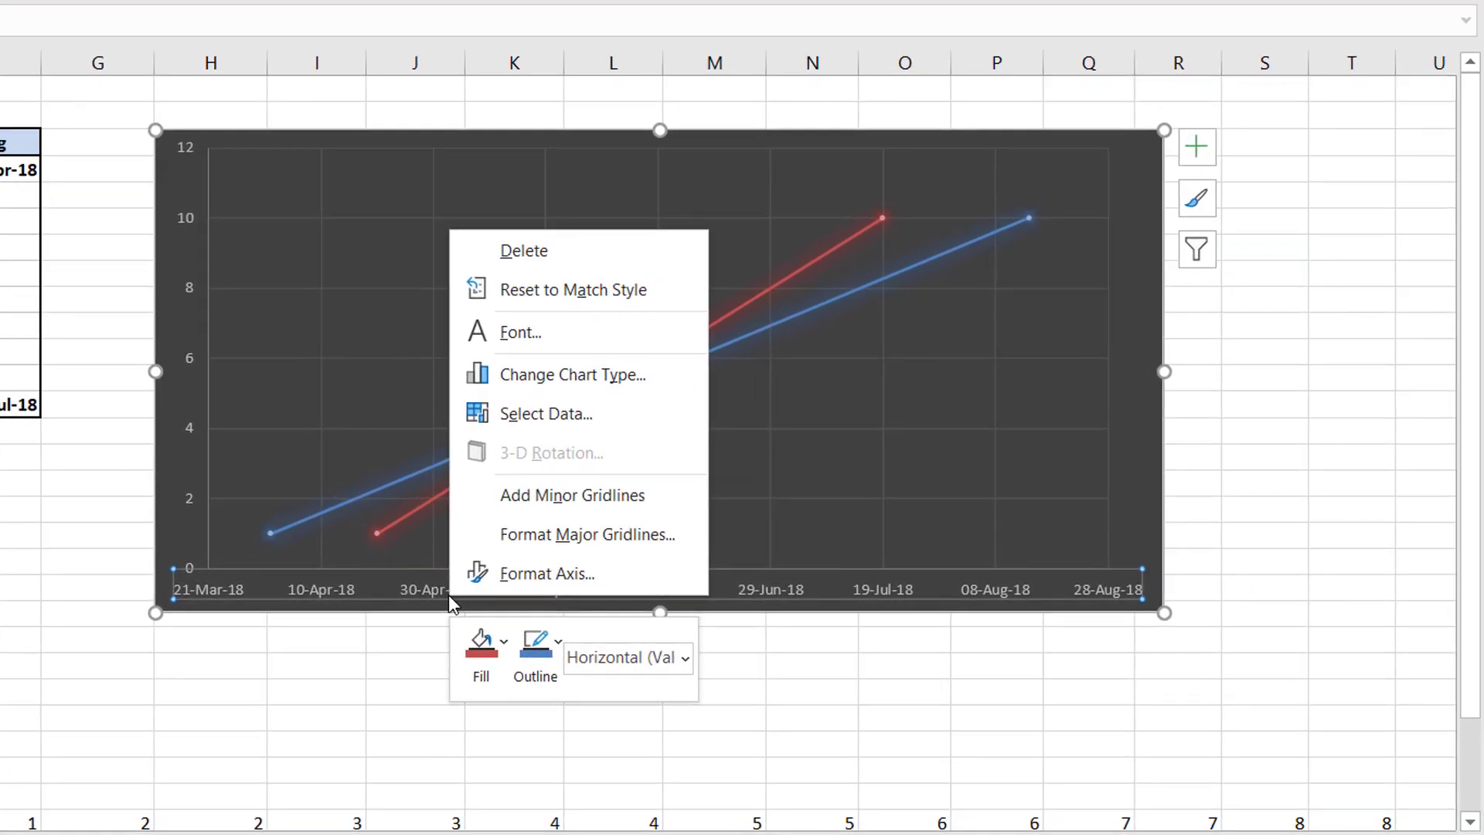
pyautogui.click(490, 583)
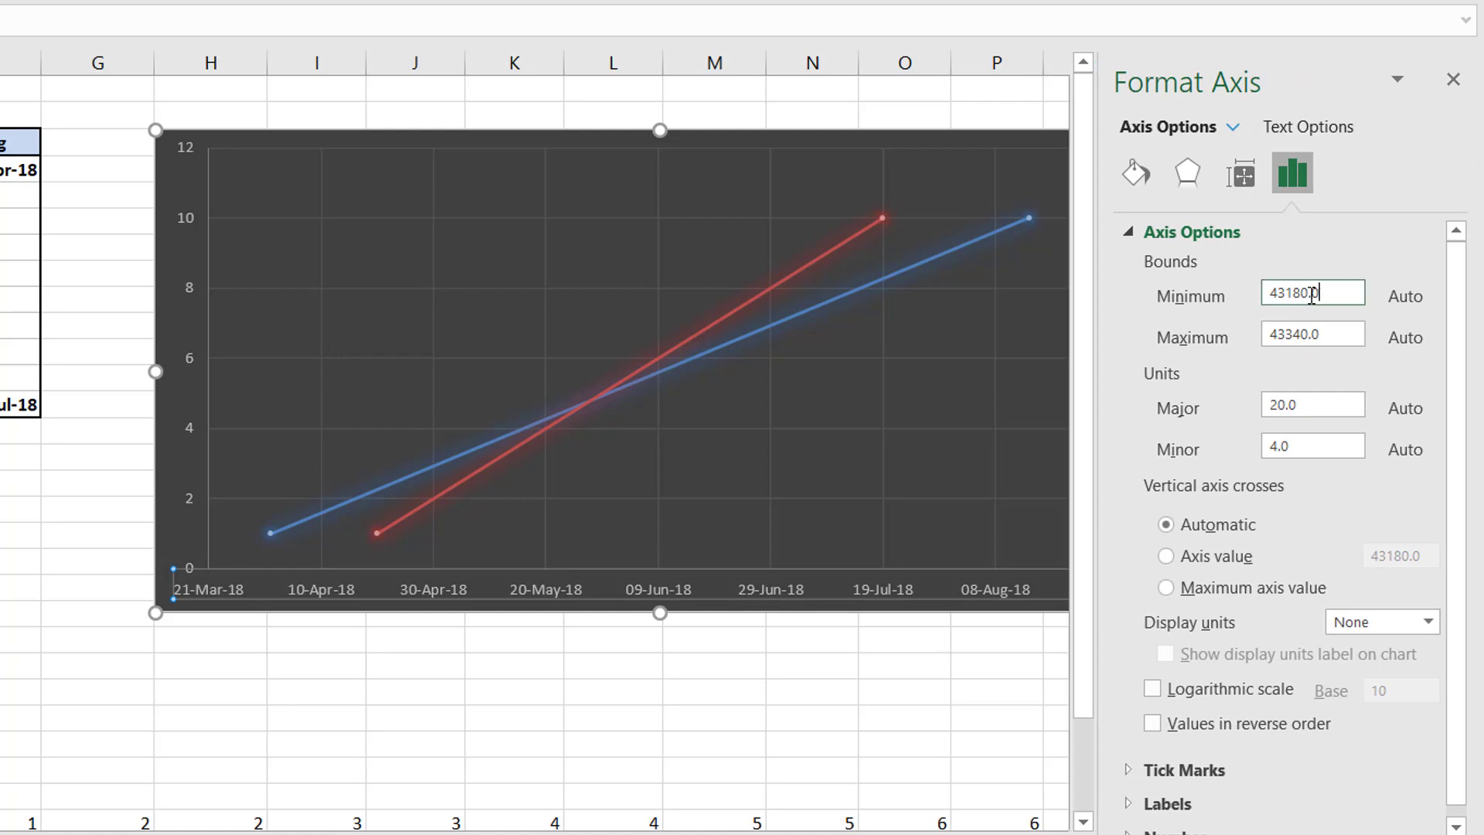
pyautogui.moveTo(1348, 292); pyautogui.dragTo(1191, 287)
pyautogui.write('5mar18')
pyautogui.moveTo(1359, 337); pyautogui.dragTo(1203, 335)
pyautogui.write('5')
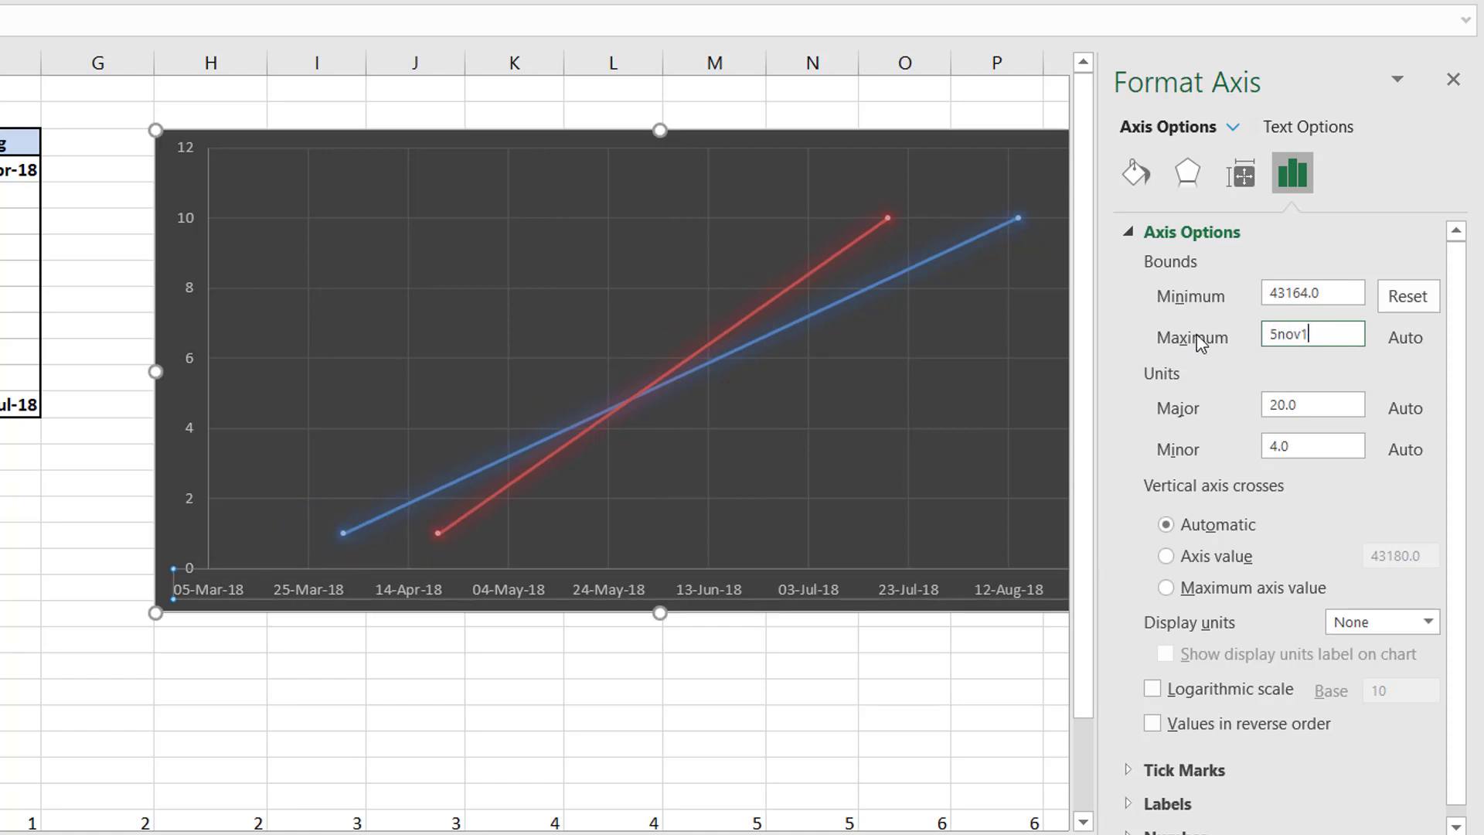
# Set both the major and minor units of the horizontal axis to 7
pyautogui.click(1327, 410)
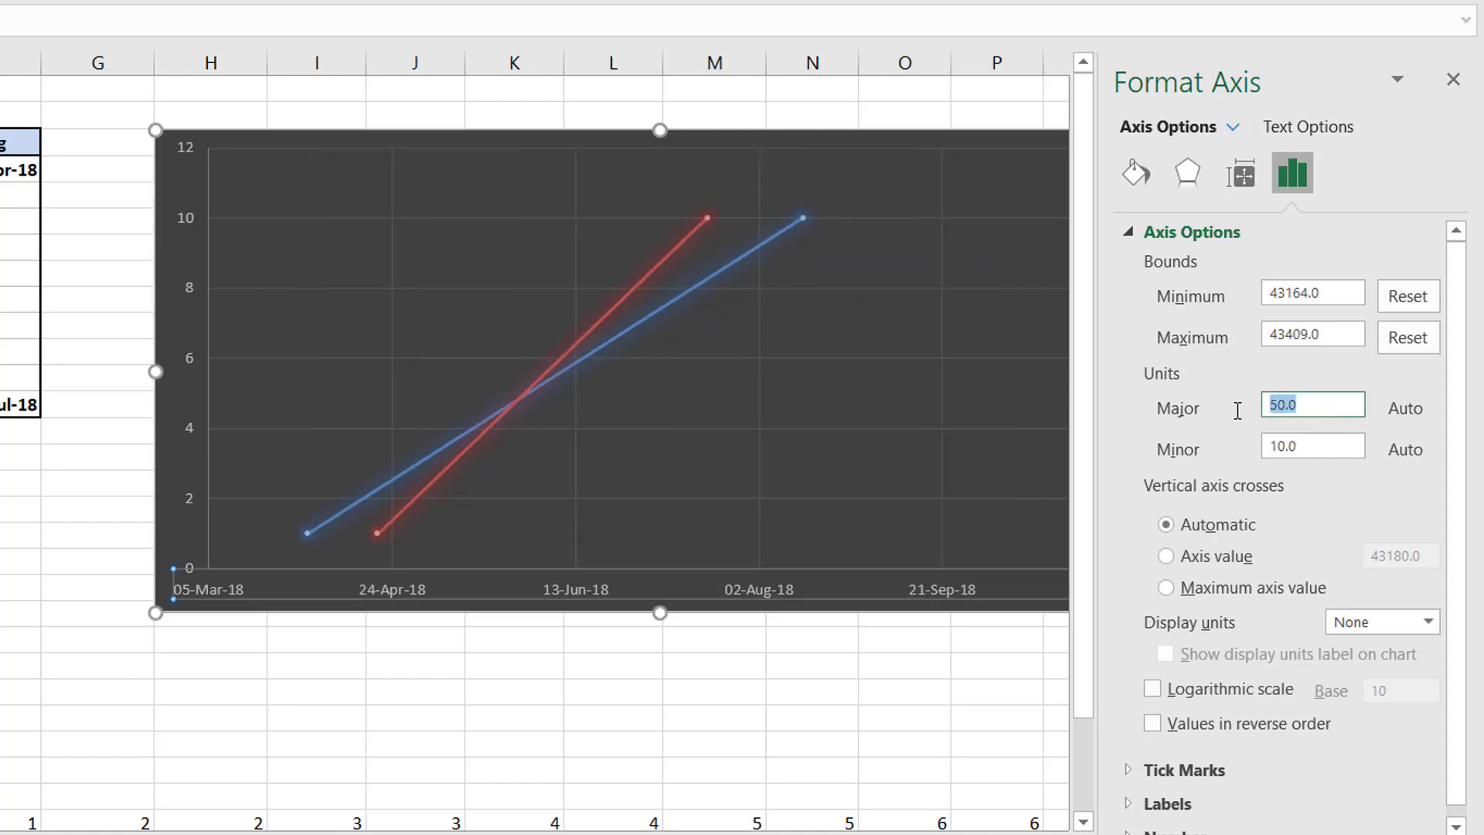
pyautogui.write('7')
pyautogui.click(1339, 448)
pyautogui.moveTo(1338, 449); pyautogui.dragTo(1248, 448)
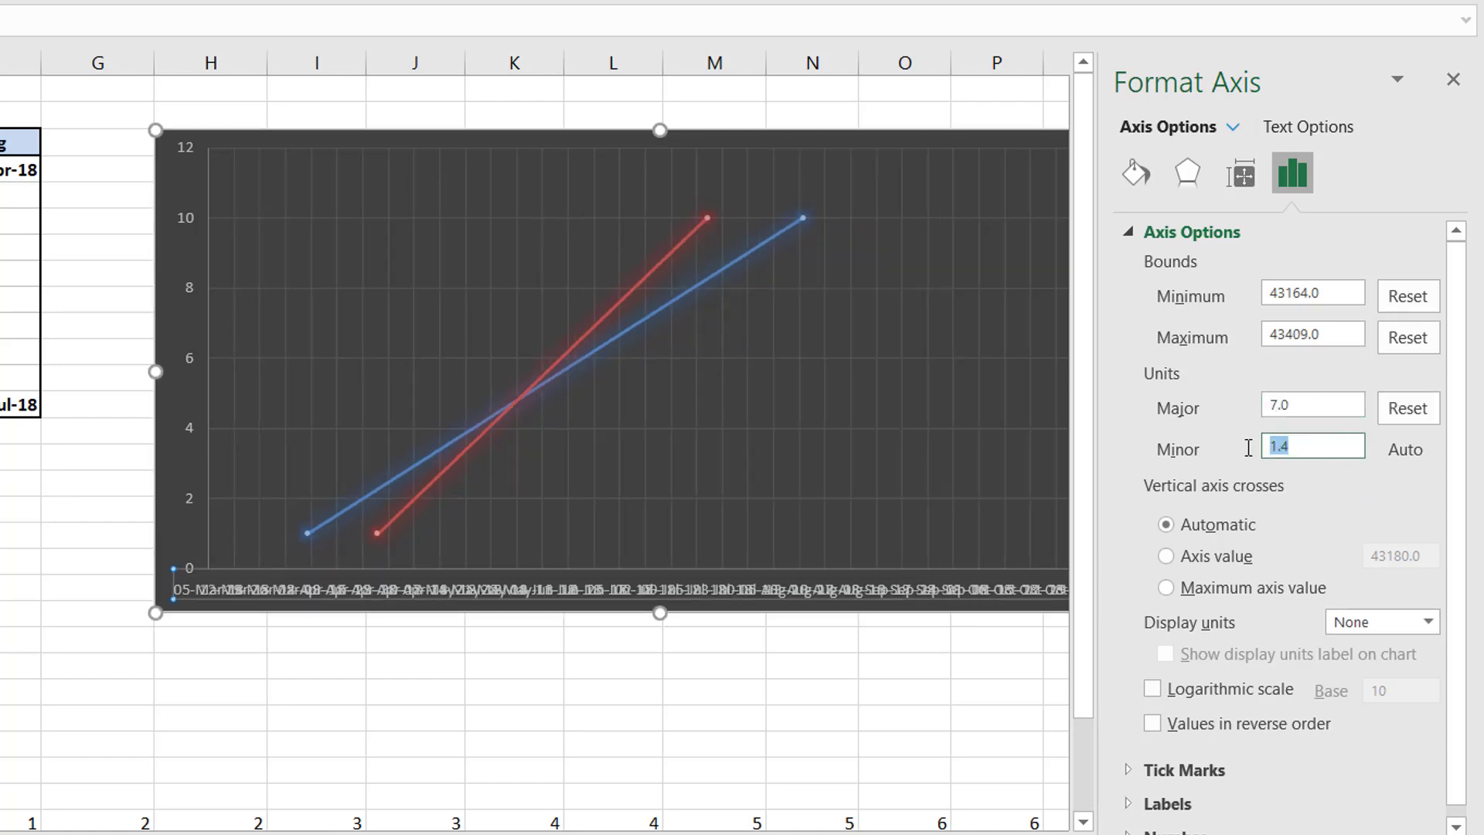
pyautogui.write('7')
# Format the horizontal axis numbers as dates with the English (United States) locale and the 14-Mar type
pyautogui.scroll(-1, 1458, 696)
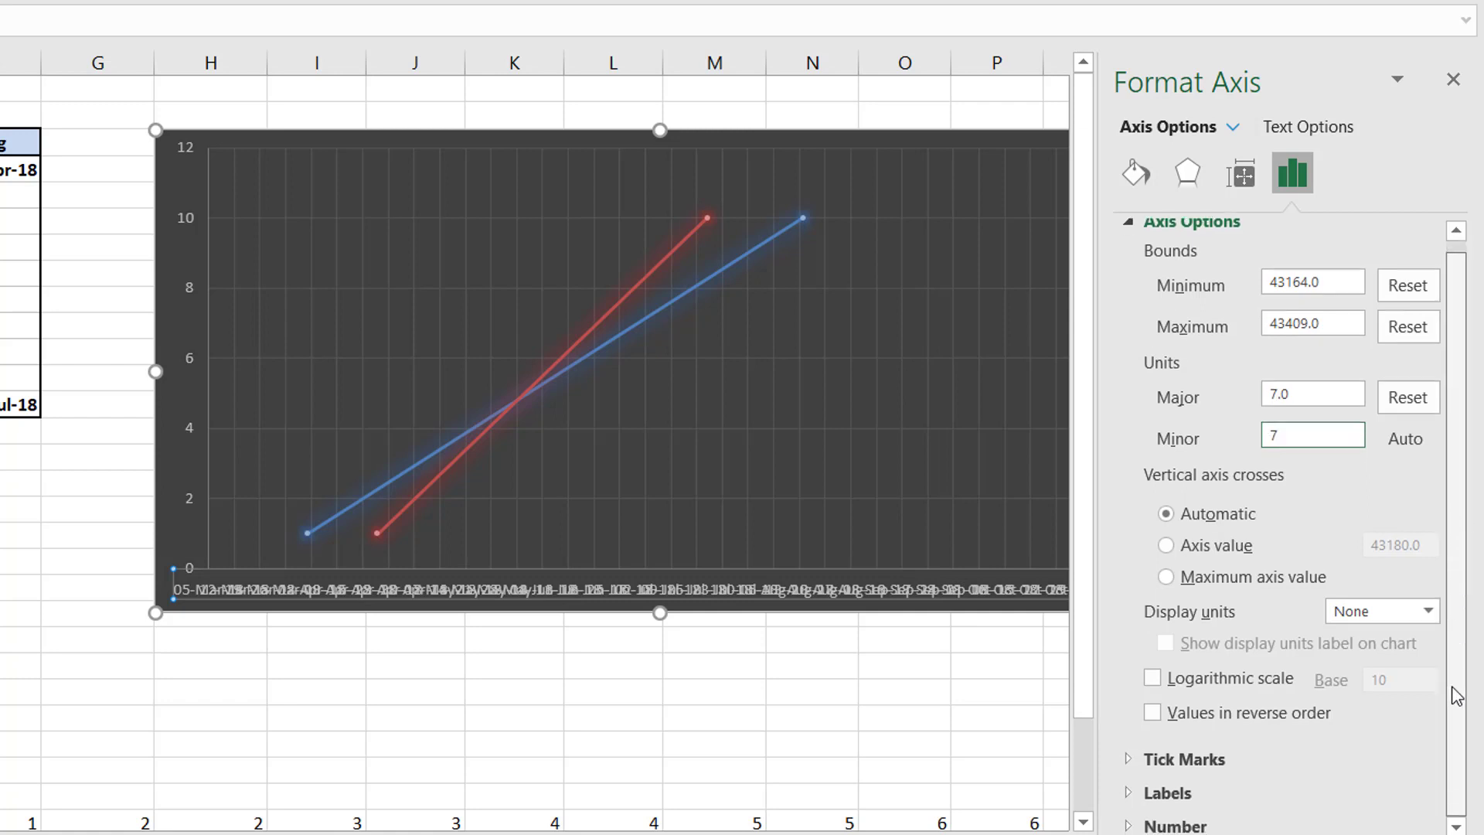
pyautogui.click(1136, 825)
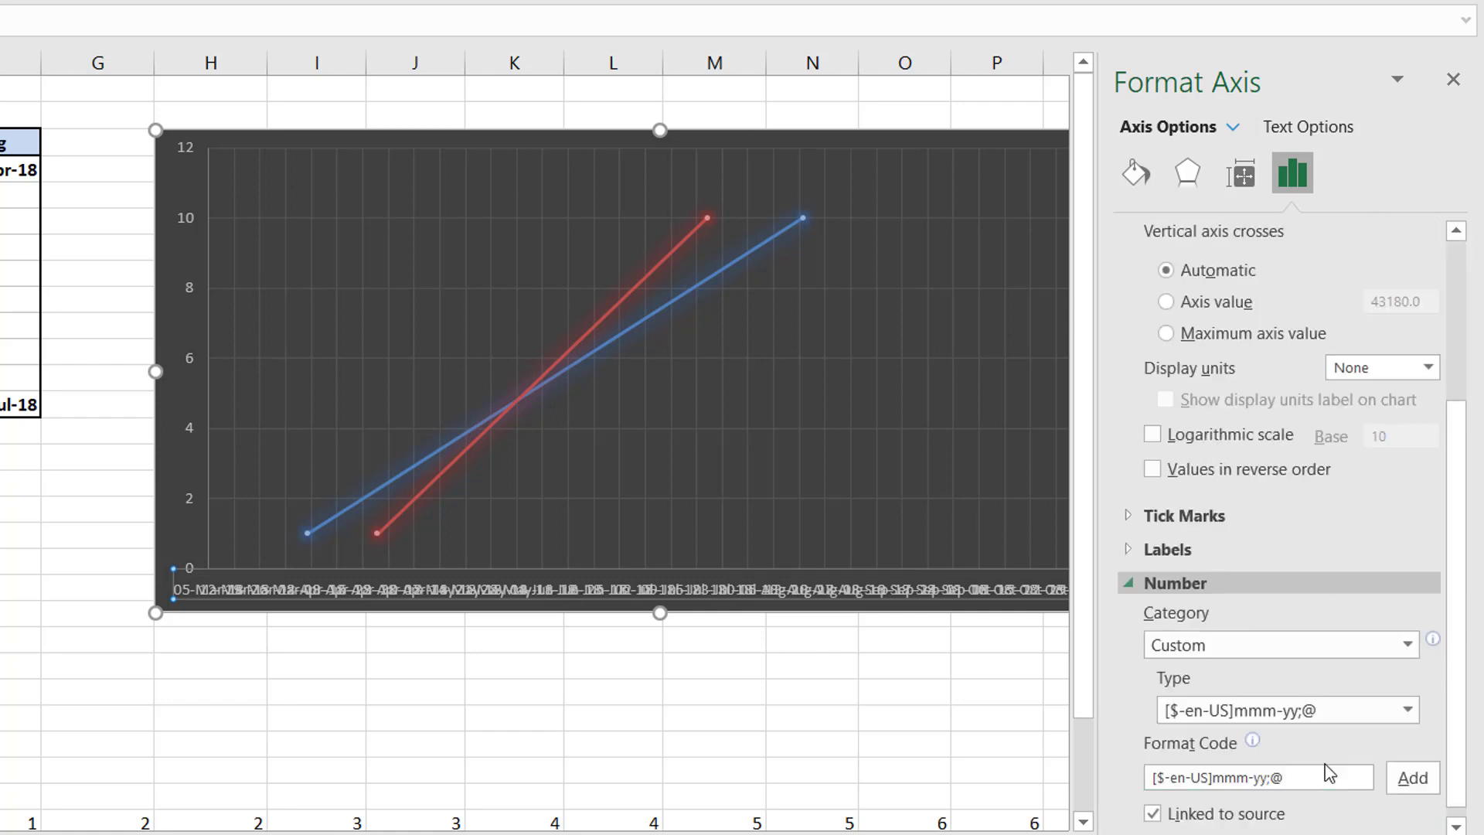
pyautogui.click(1407, 652)
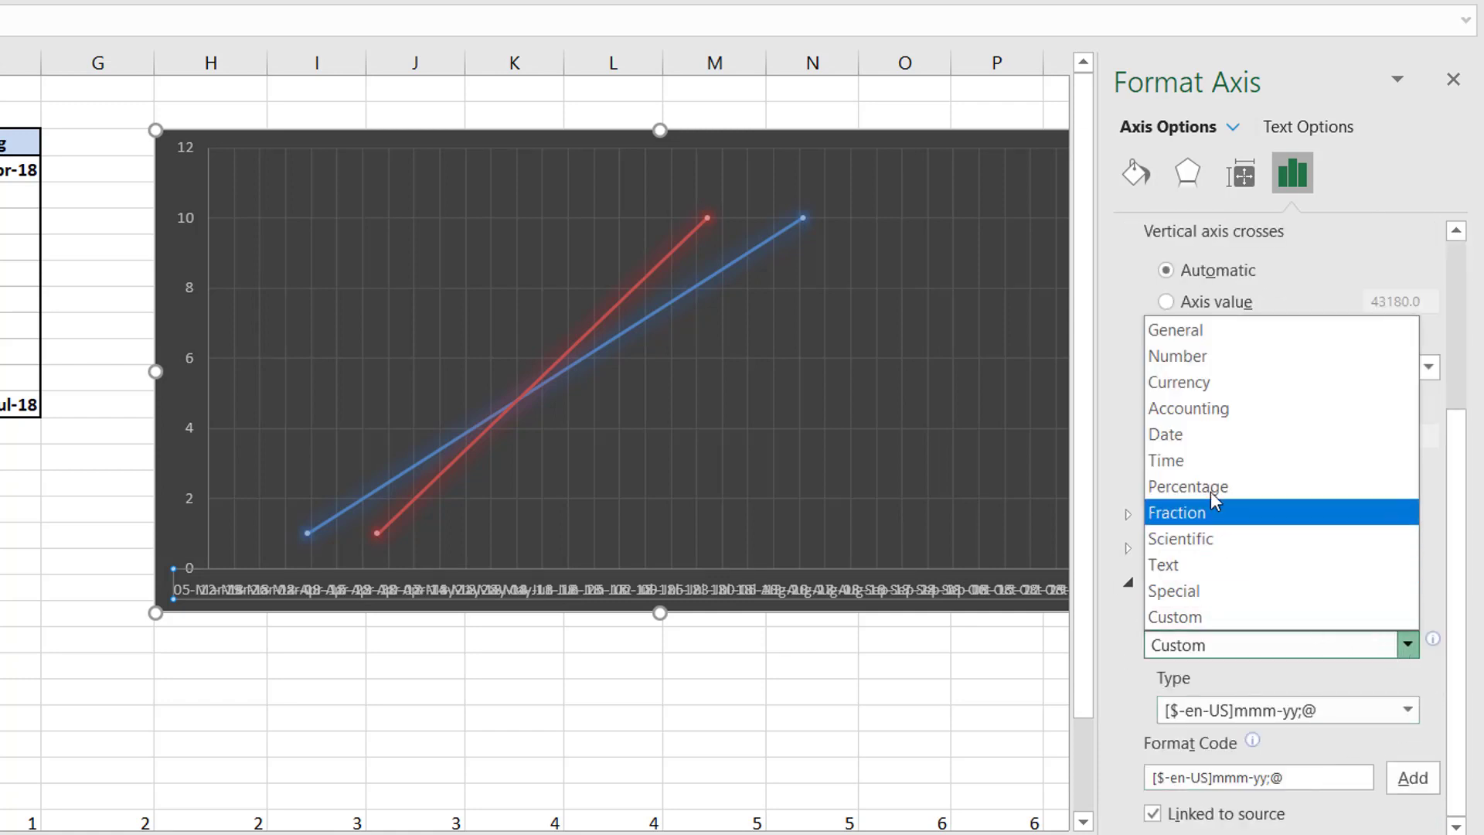
pyautogui.click(1208, 432)
pyautogui.click(1408, 710)
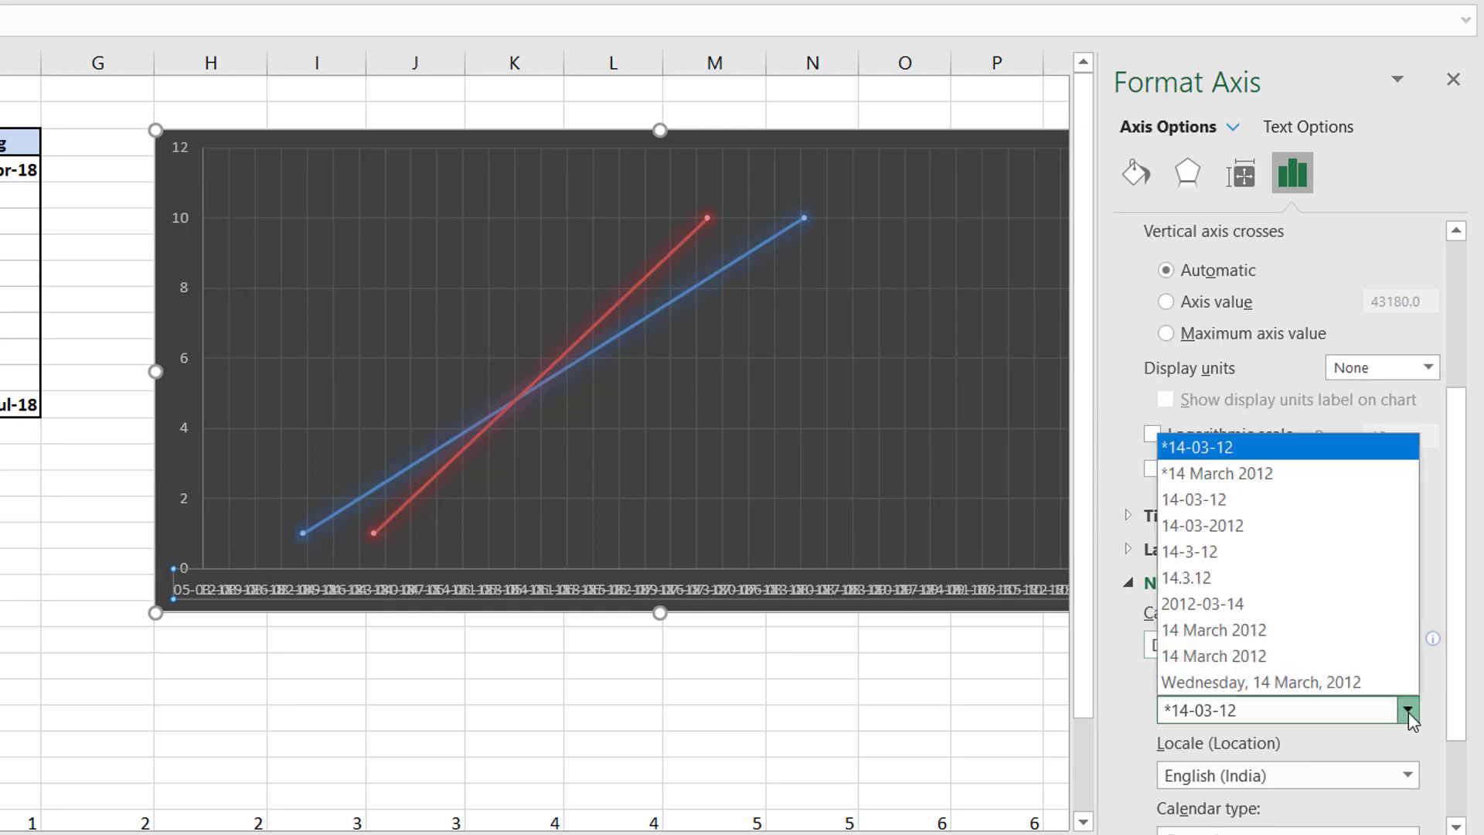
pyautogui.click(1412, 783)
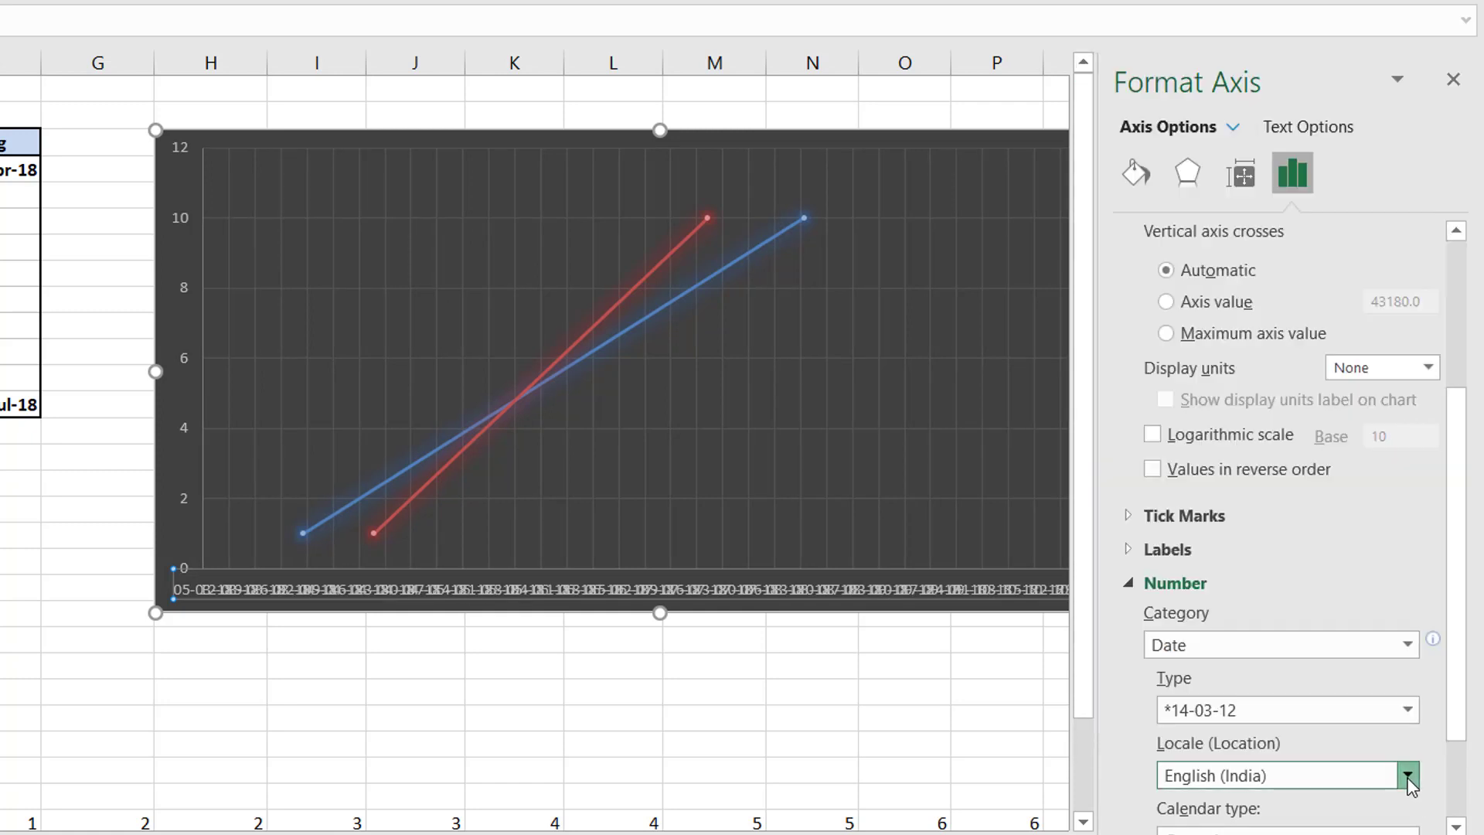
pyautogui.click(1409, 776)
pyautogui.click(1200, 66)
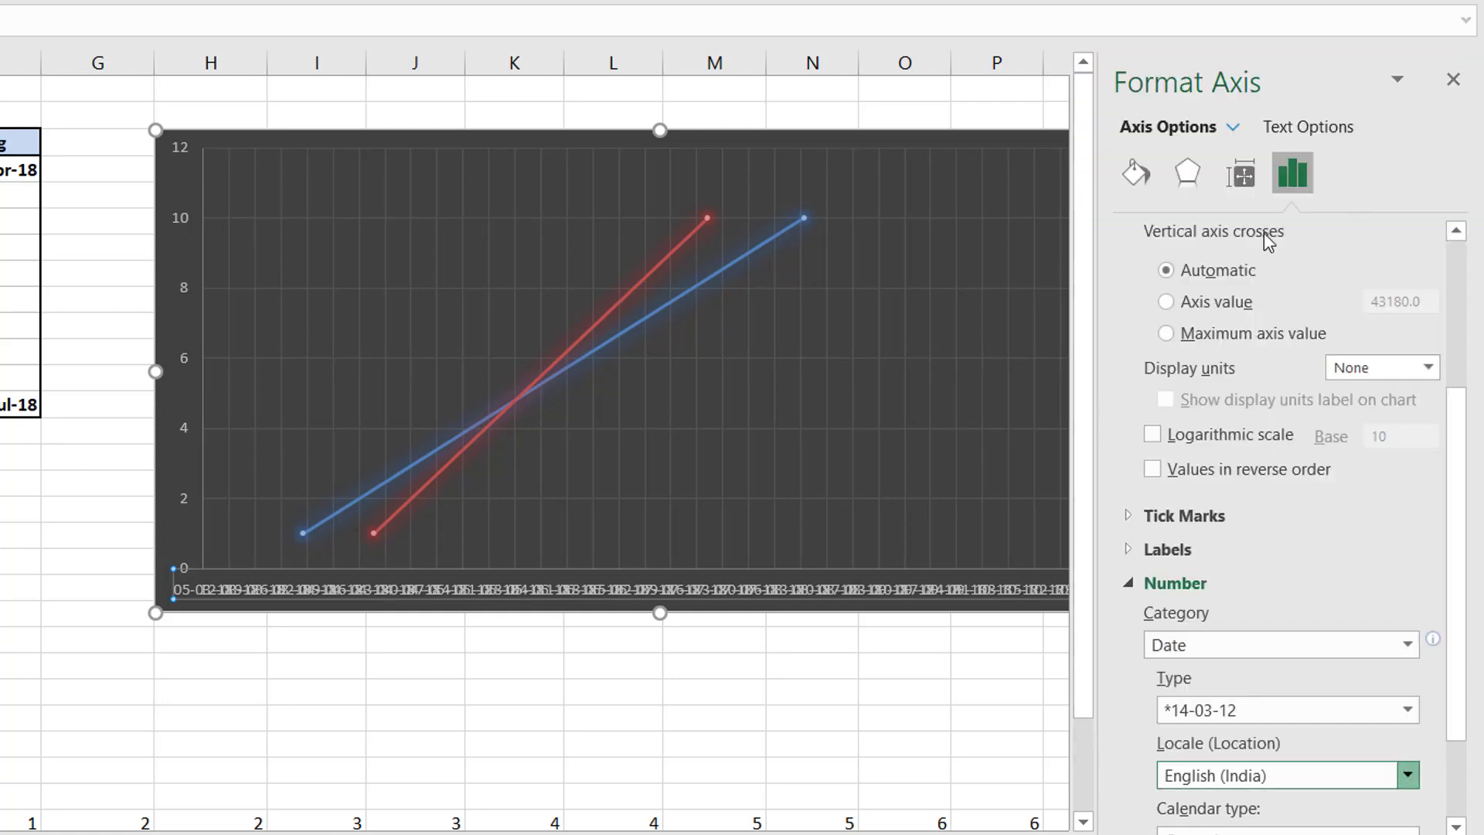
pyautogui.click(1400, 698)
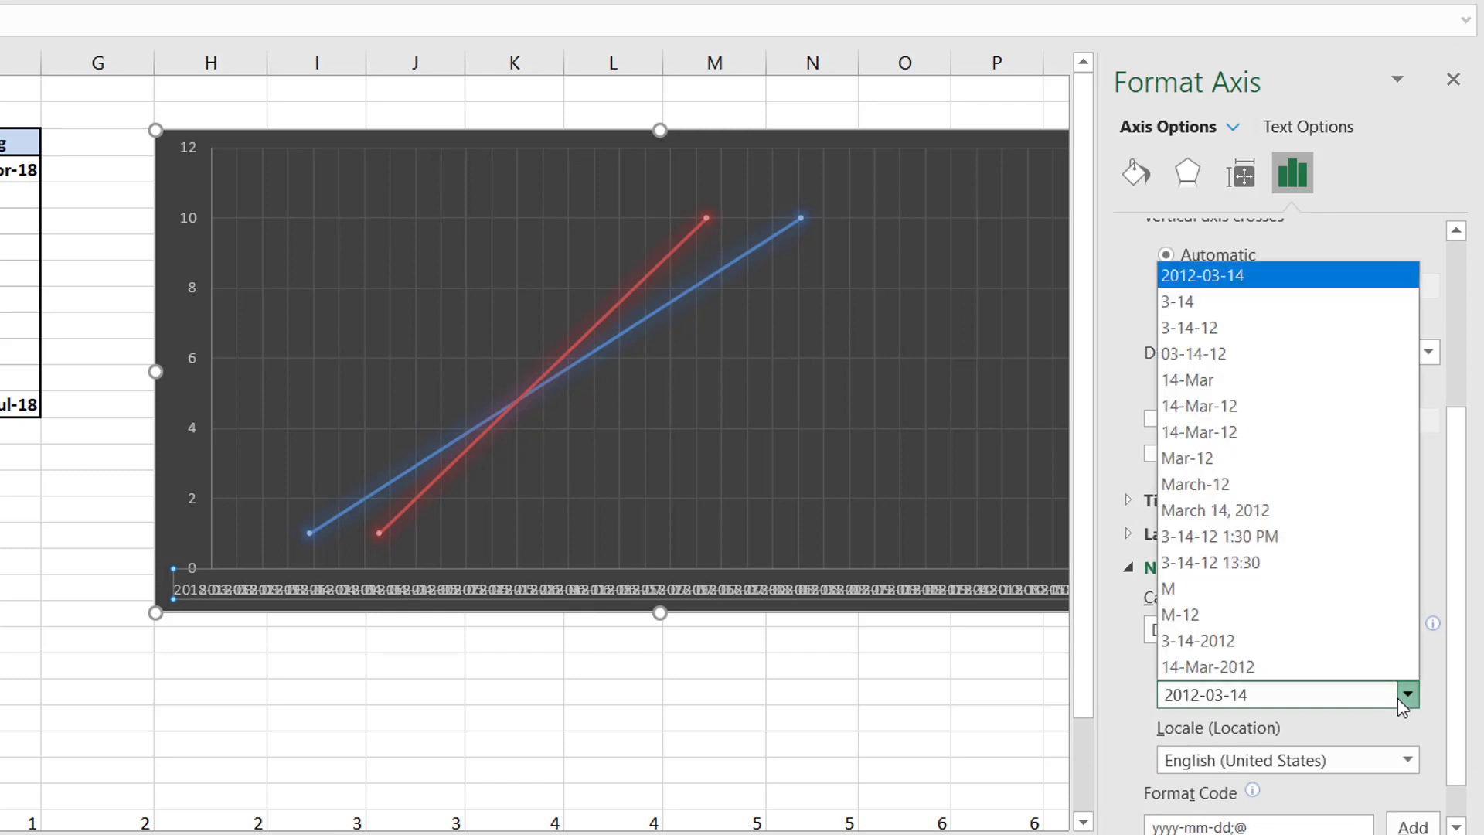
pyautogui.click(1254, 380)
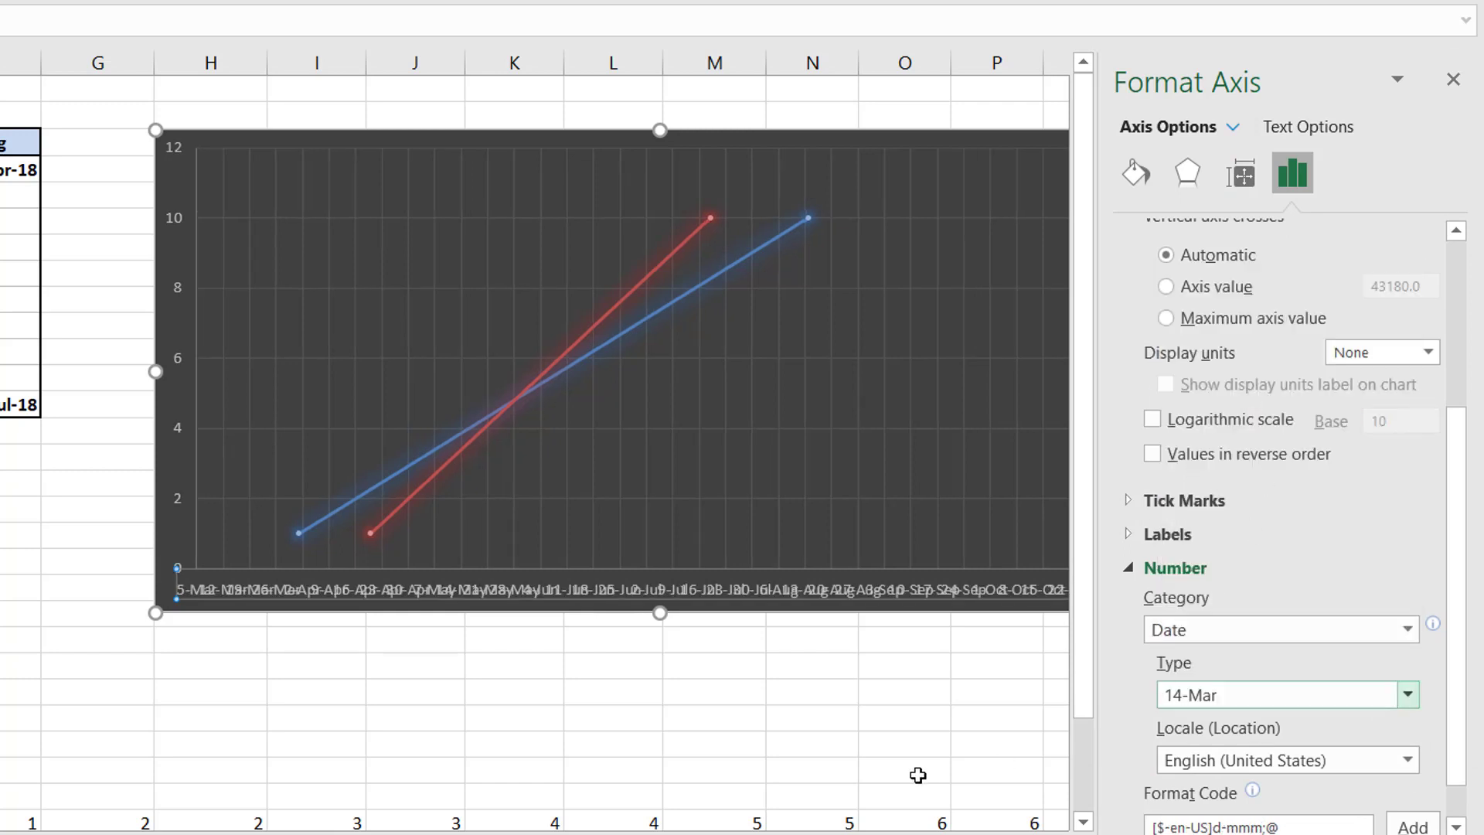
# Rotate all horizontal axis label text by 270° and close the axis formatting
pyautogui.click(1240, 185)
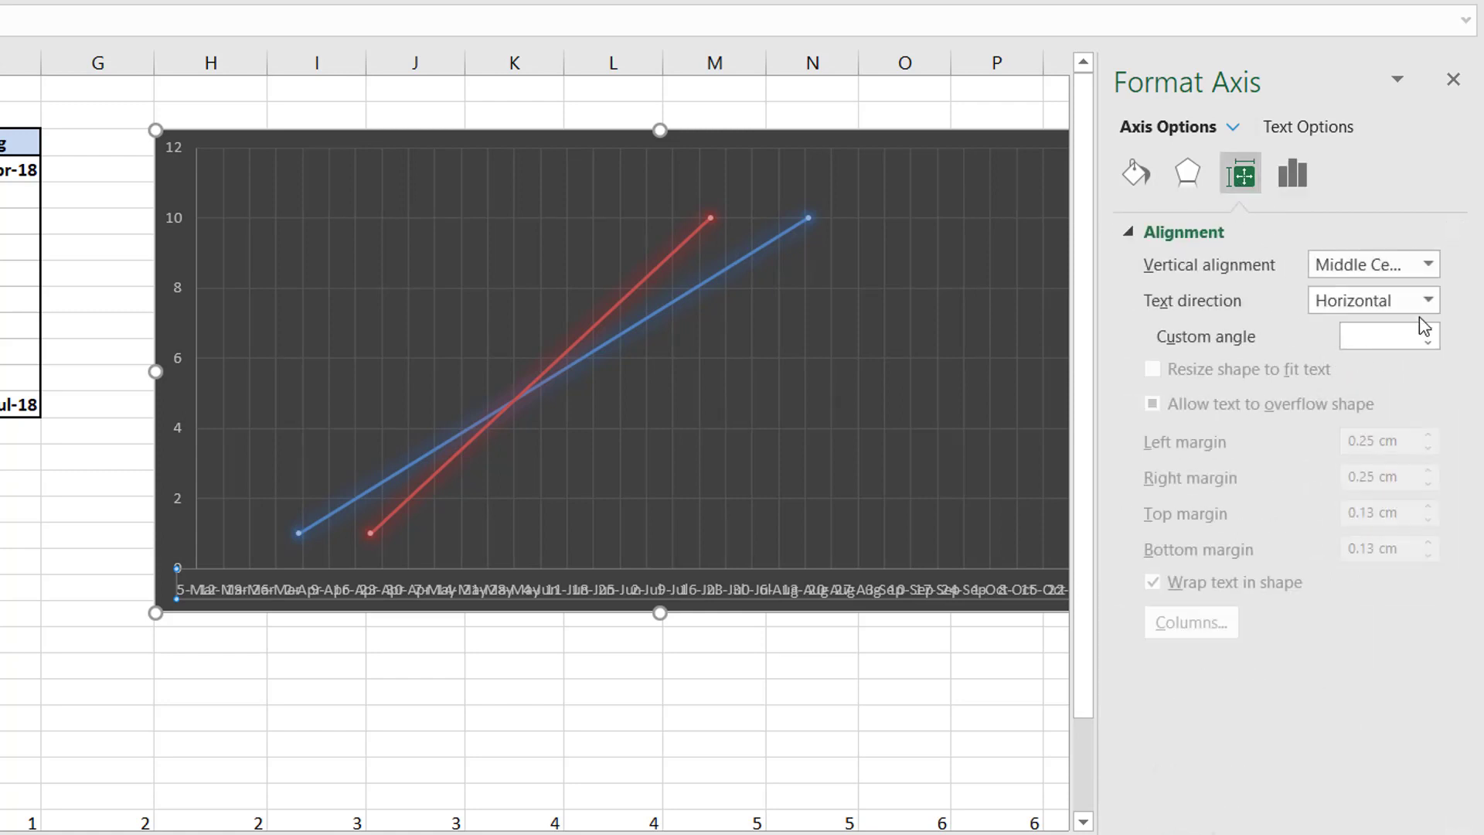
pyautogui.click(1430, 300)
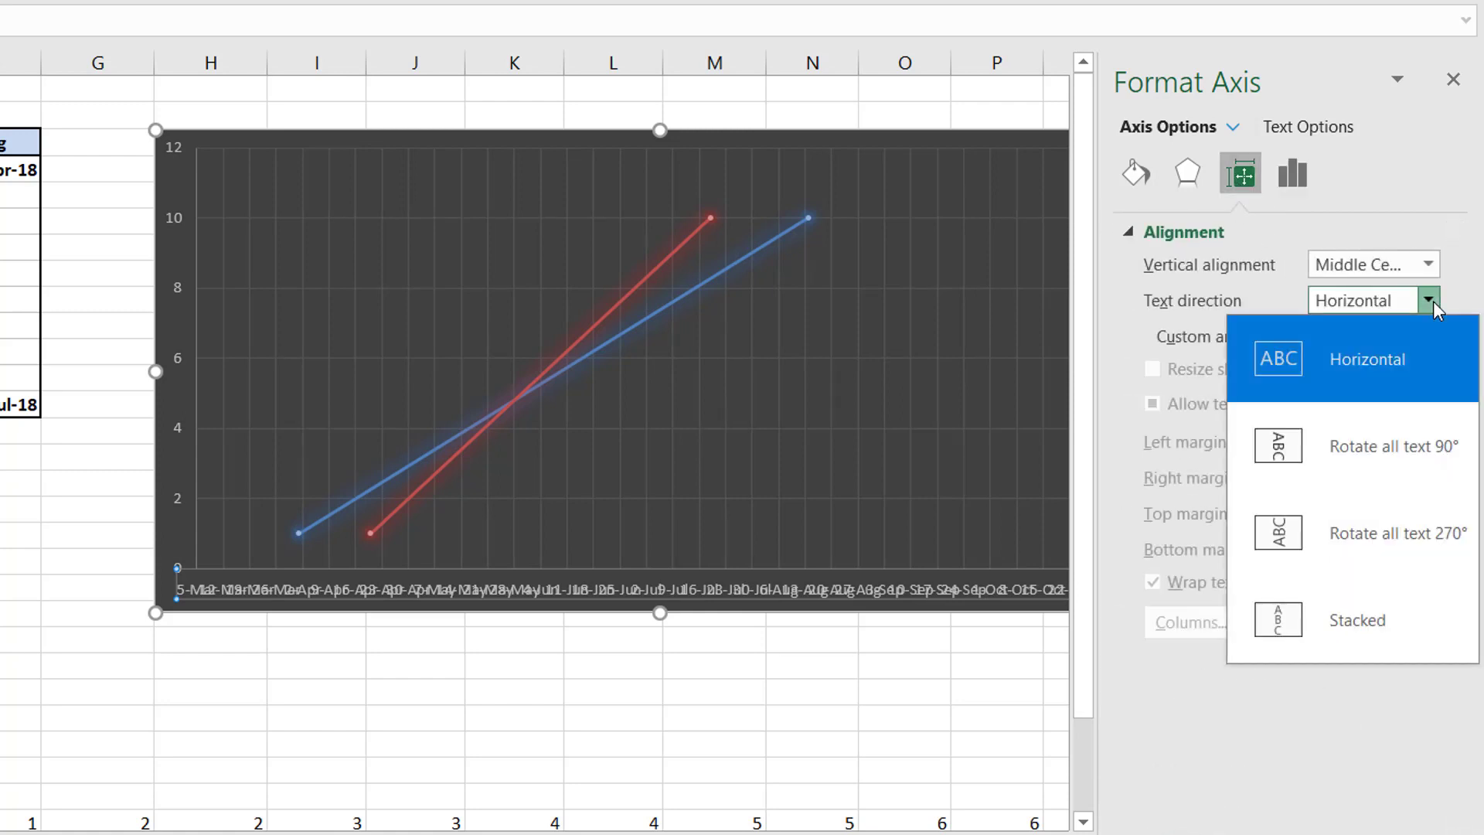
pyautogui.click(1414, 530)
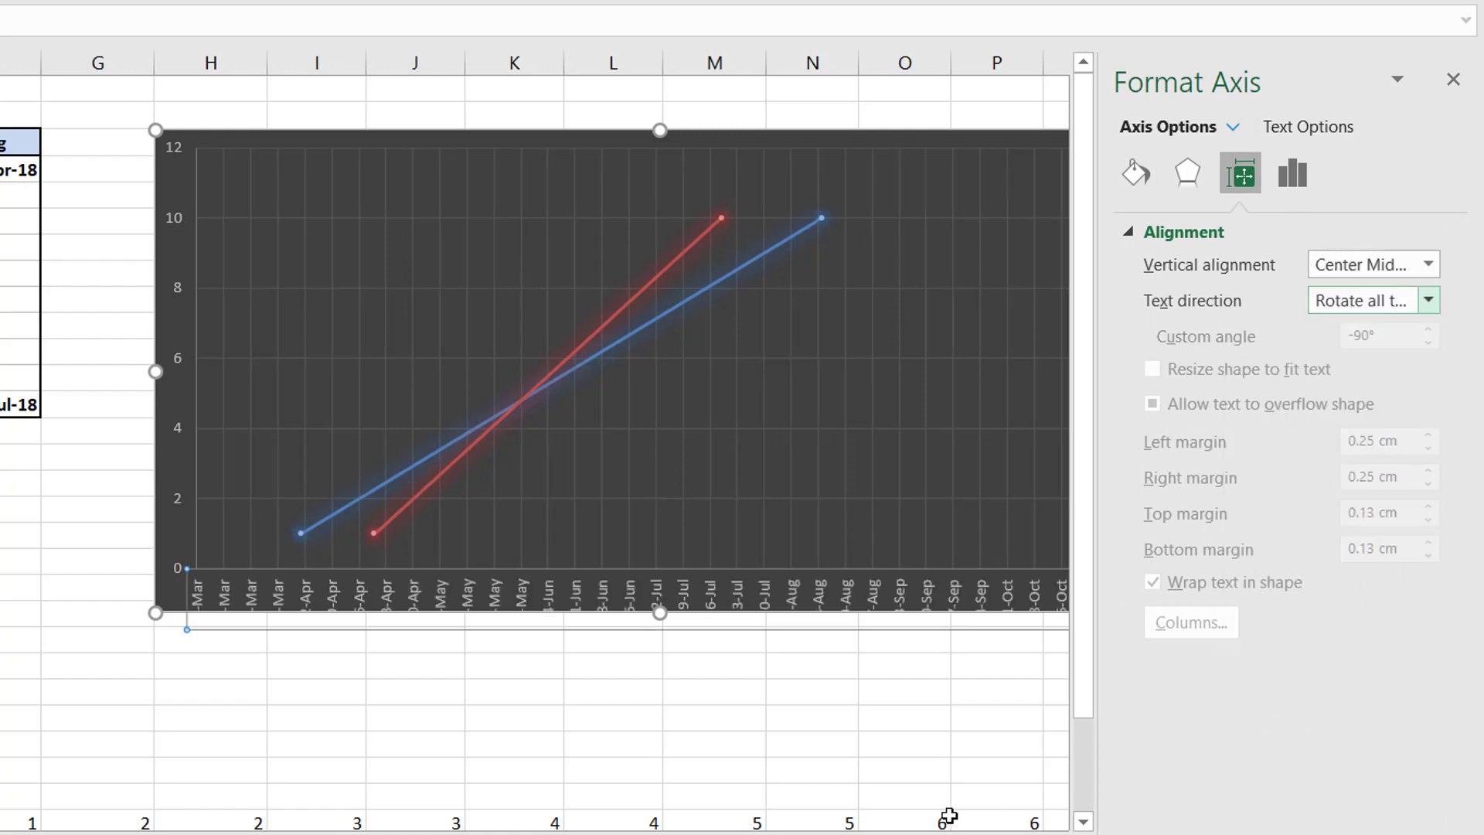
pyautogui.click(1453, 79)
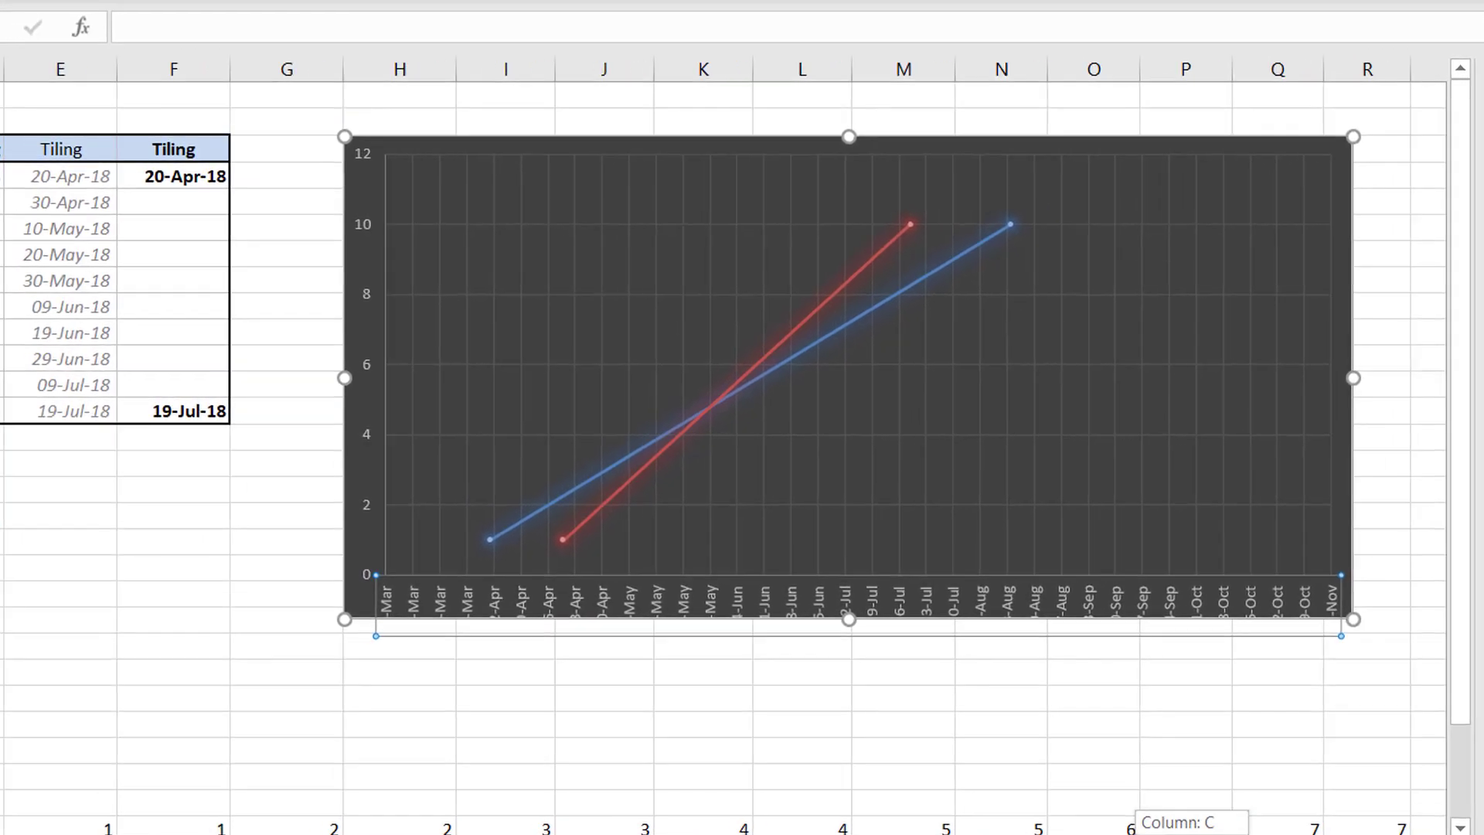
pyautogui.click(1078, 716)
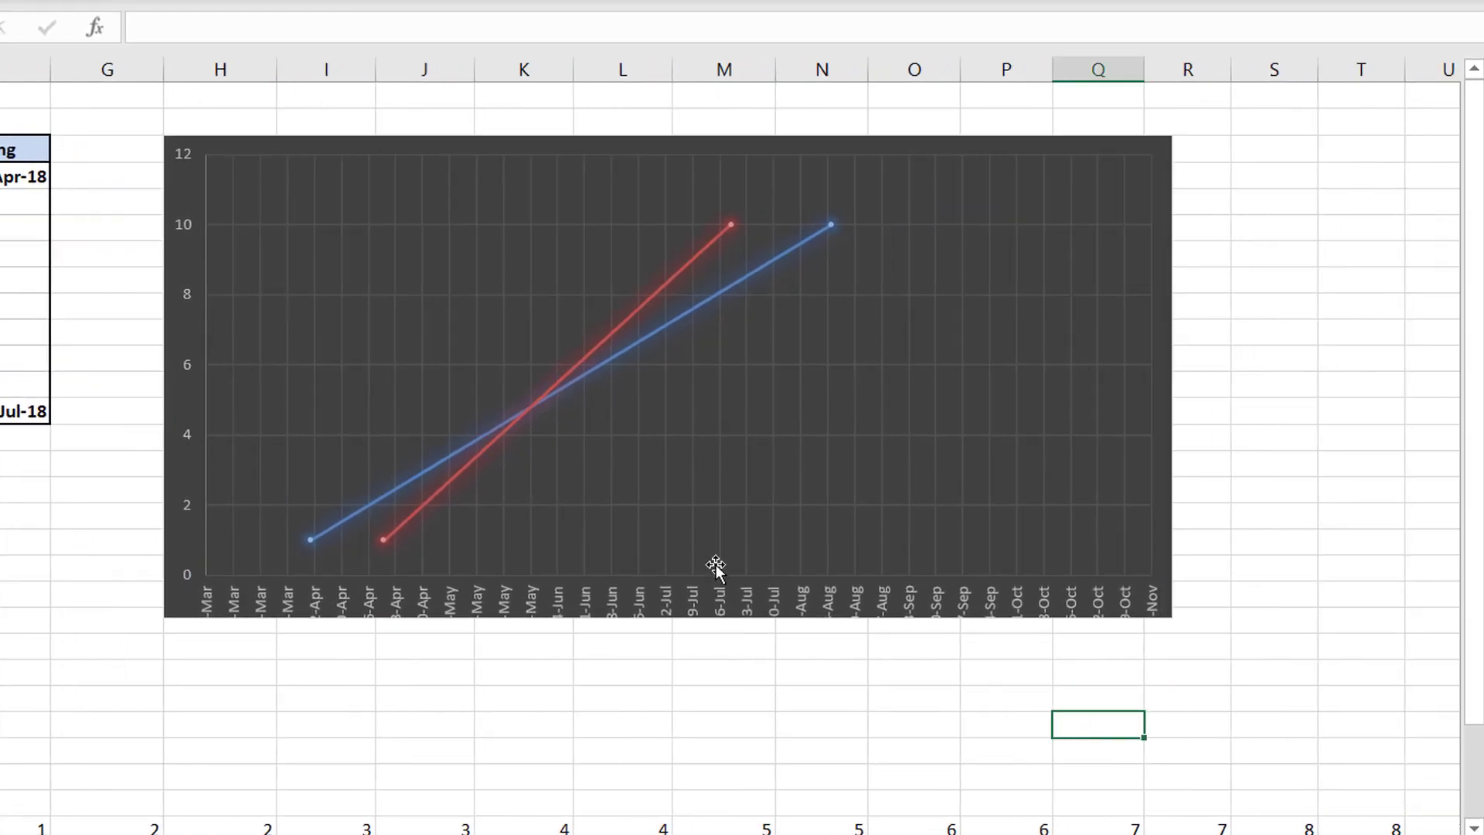
# Shorten the plot area from its lower edge to make room for the rotated date labels
pyautogui.click(710, 527)
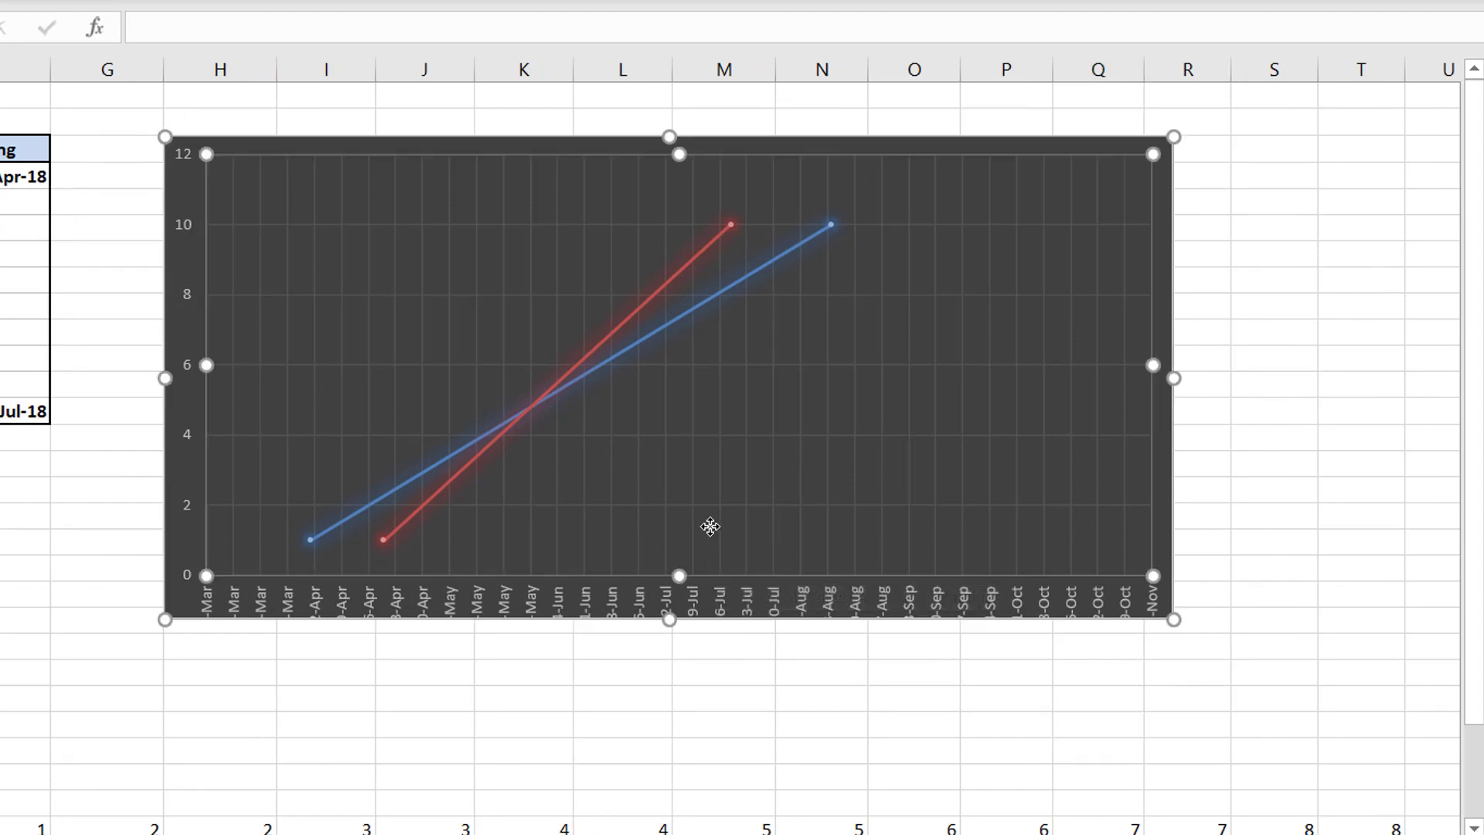
pyautogui.moveTo(679, 576); pyautogui.dragTo(677, 553)
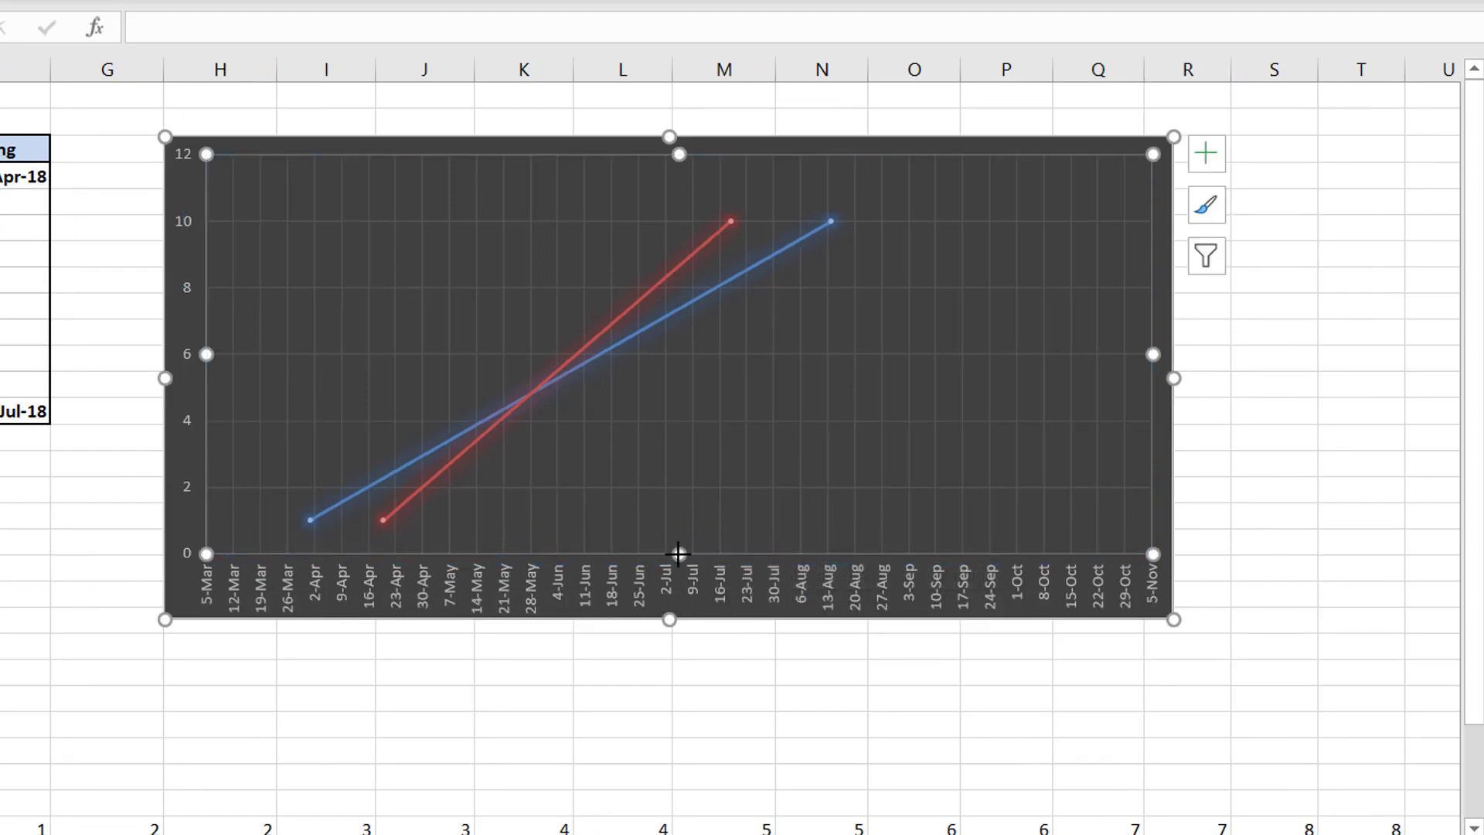
pyautogui.click(615, 713)
# Add data labels to the blue Waterproofing line
pyautogui.hscroll(-1, 877, 827)
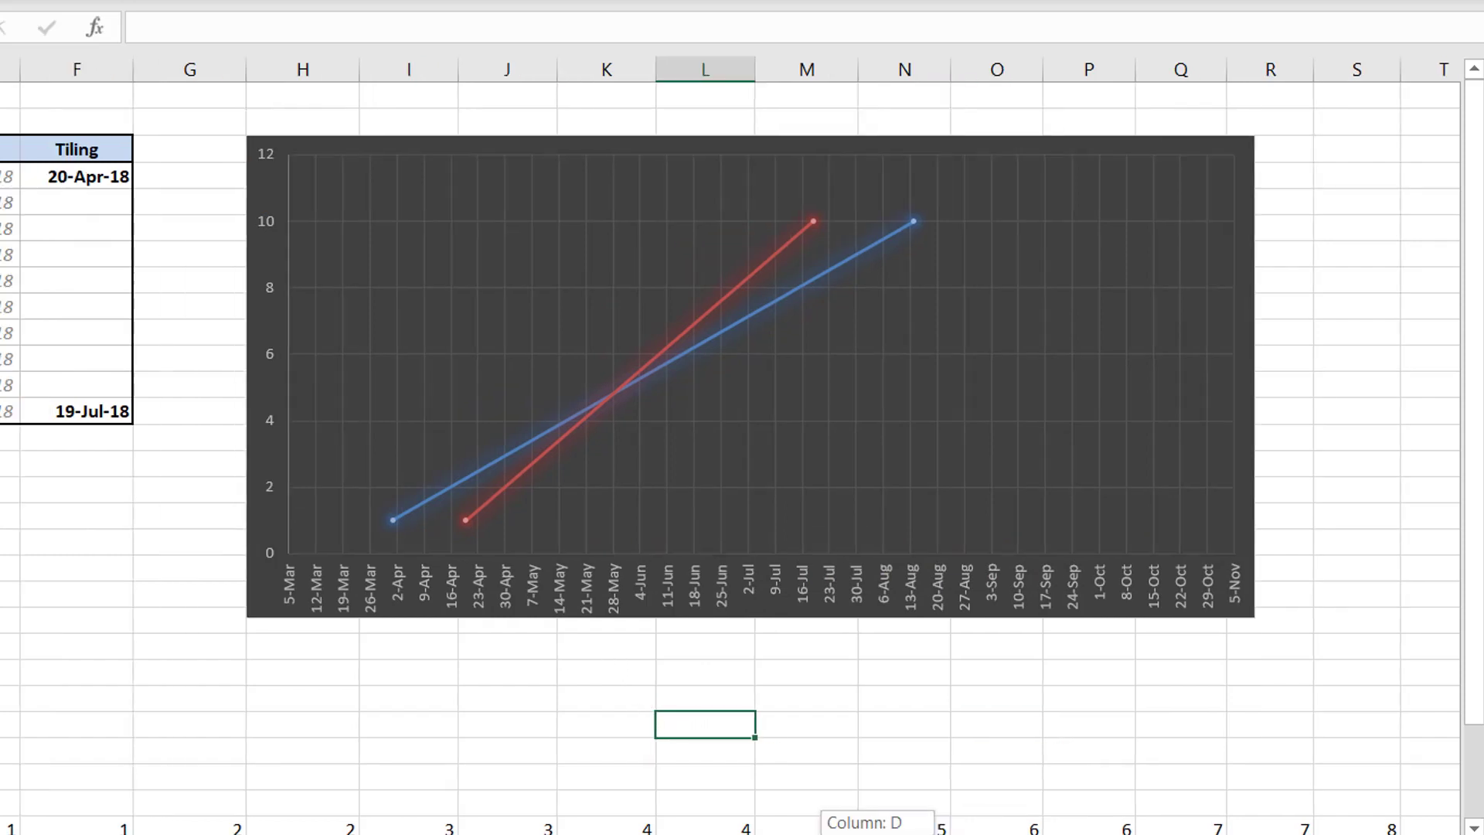
pyautogui.hscroll(-3, 877, 827)
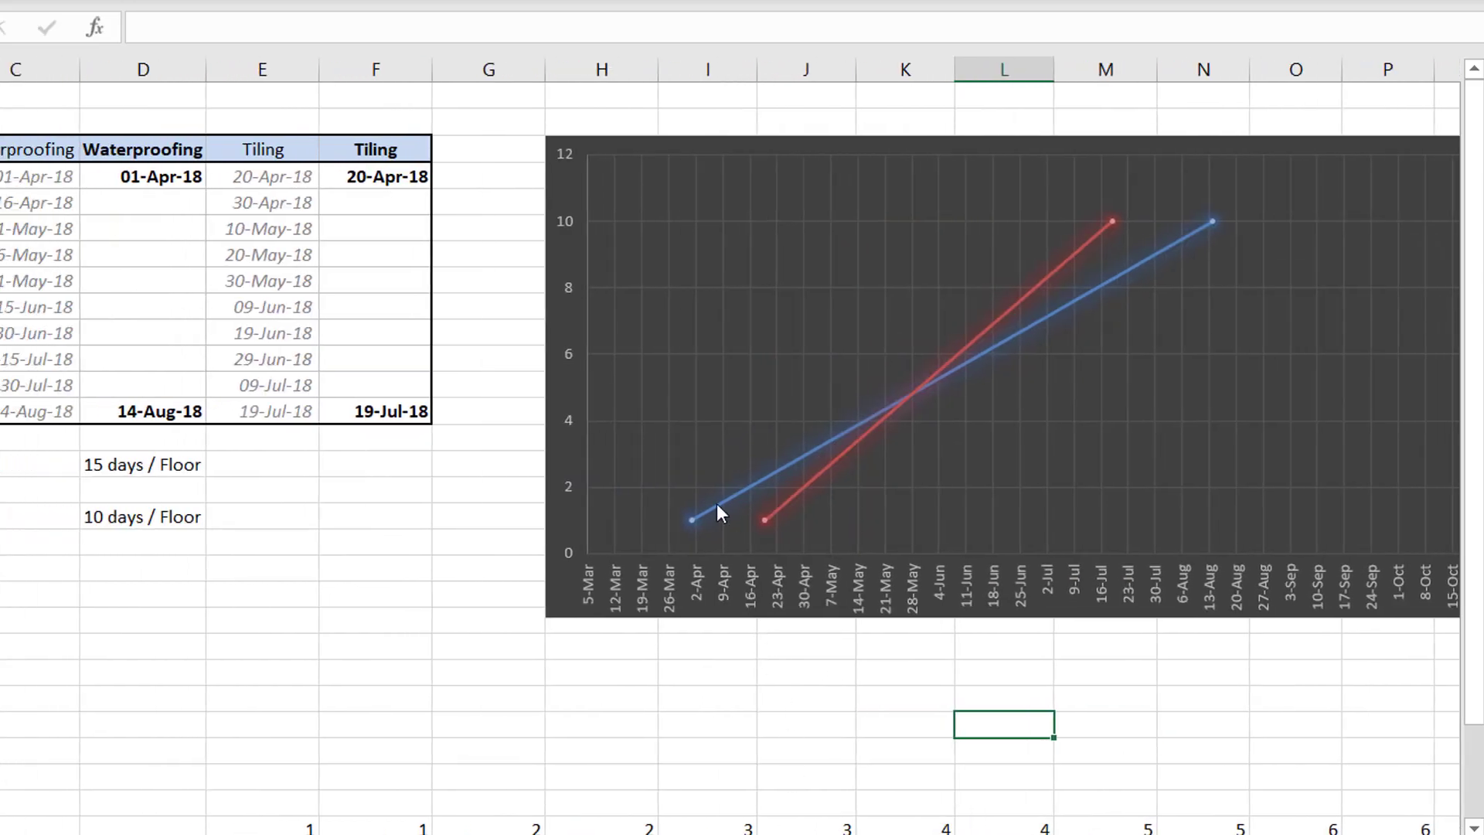
pyautogui.click(716, 510)
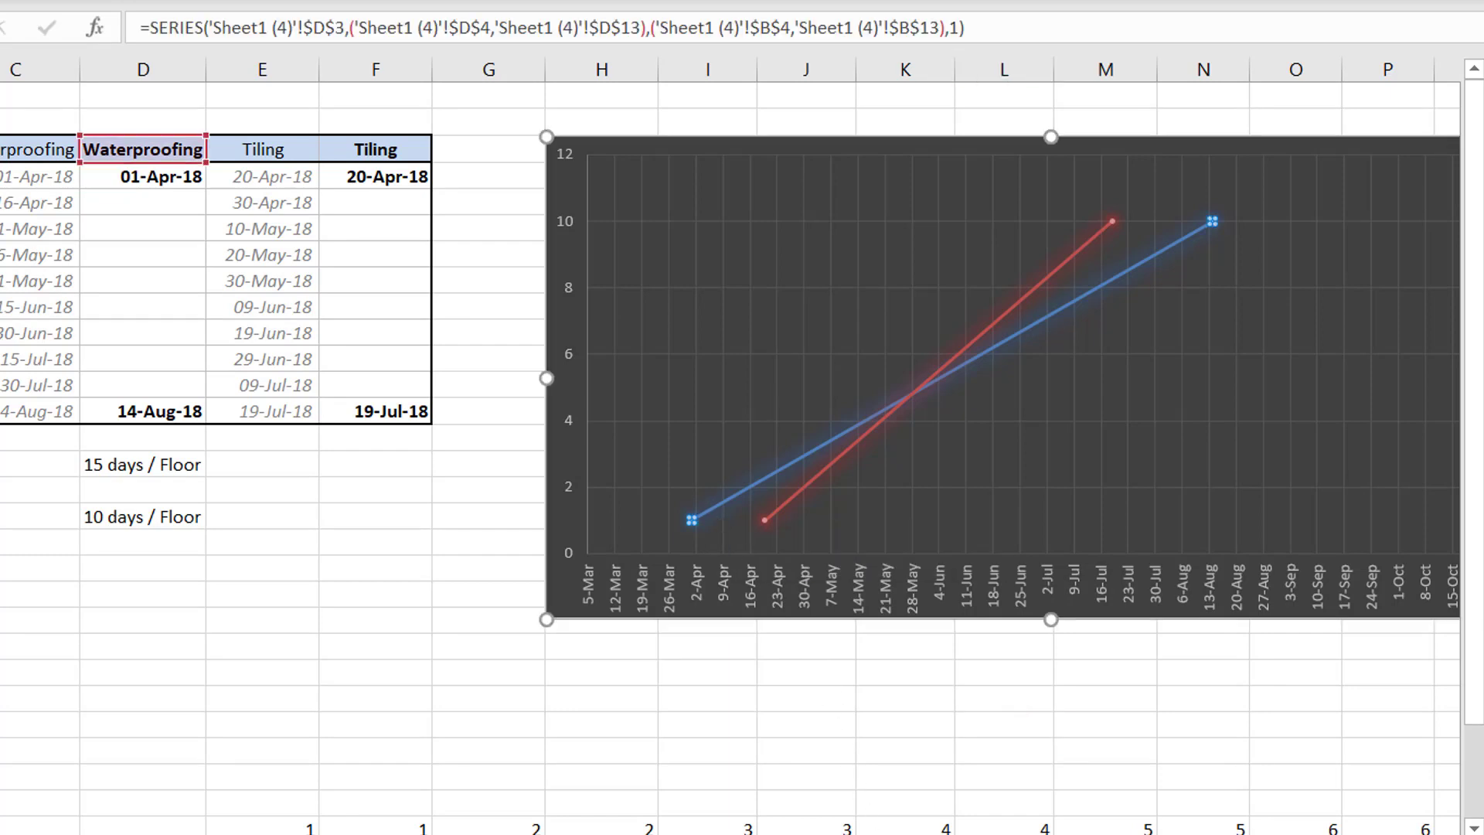
pyautogui.hscroll(4, 877, 827)
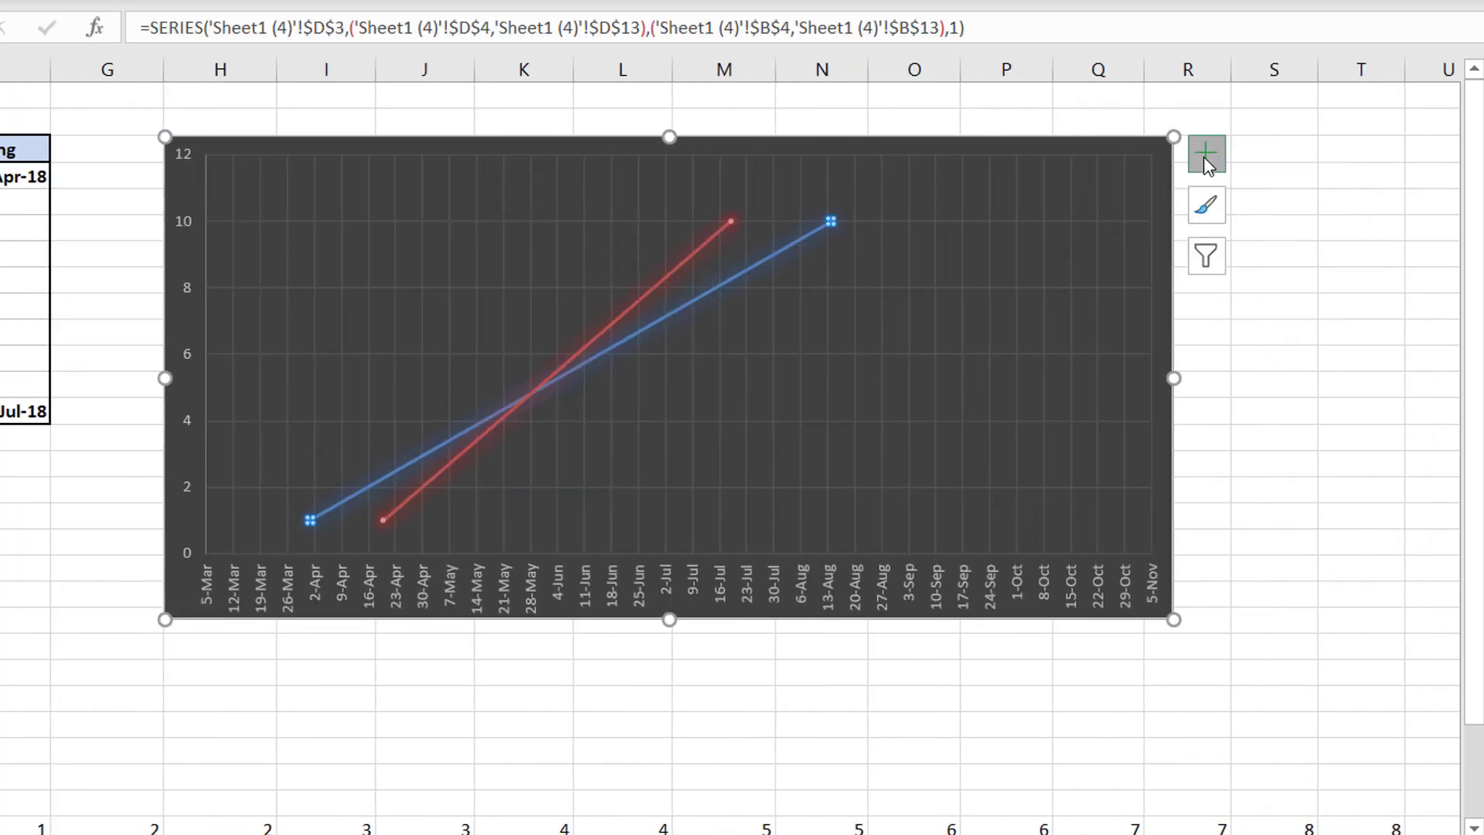
pyautogui.click(1206, 155)
pyautogui.click(1427, 253)
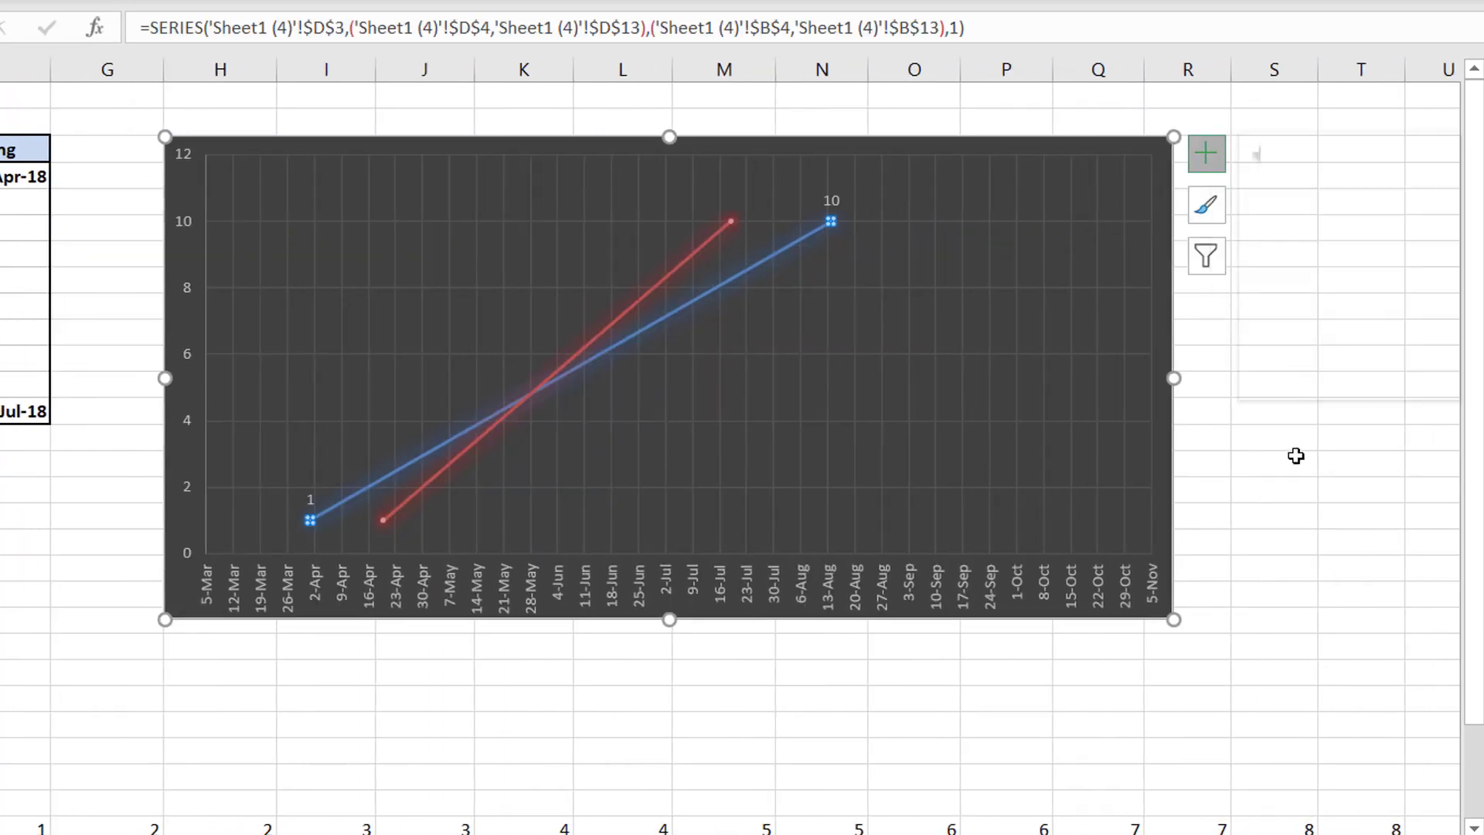
pyautogui.click(1296, 456)
# Make the Waterproofing data labels show the X value instead of the Y value
pyautogui.doubleClick(842, 195)
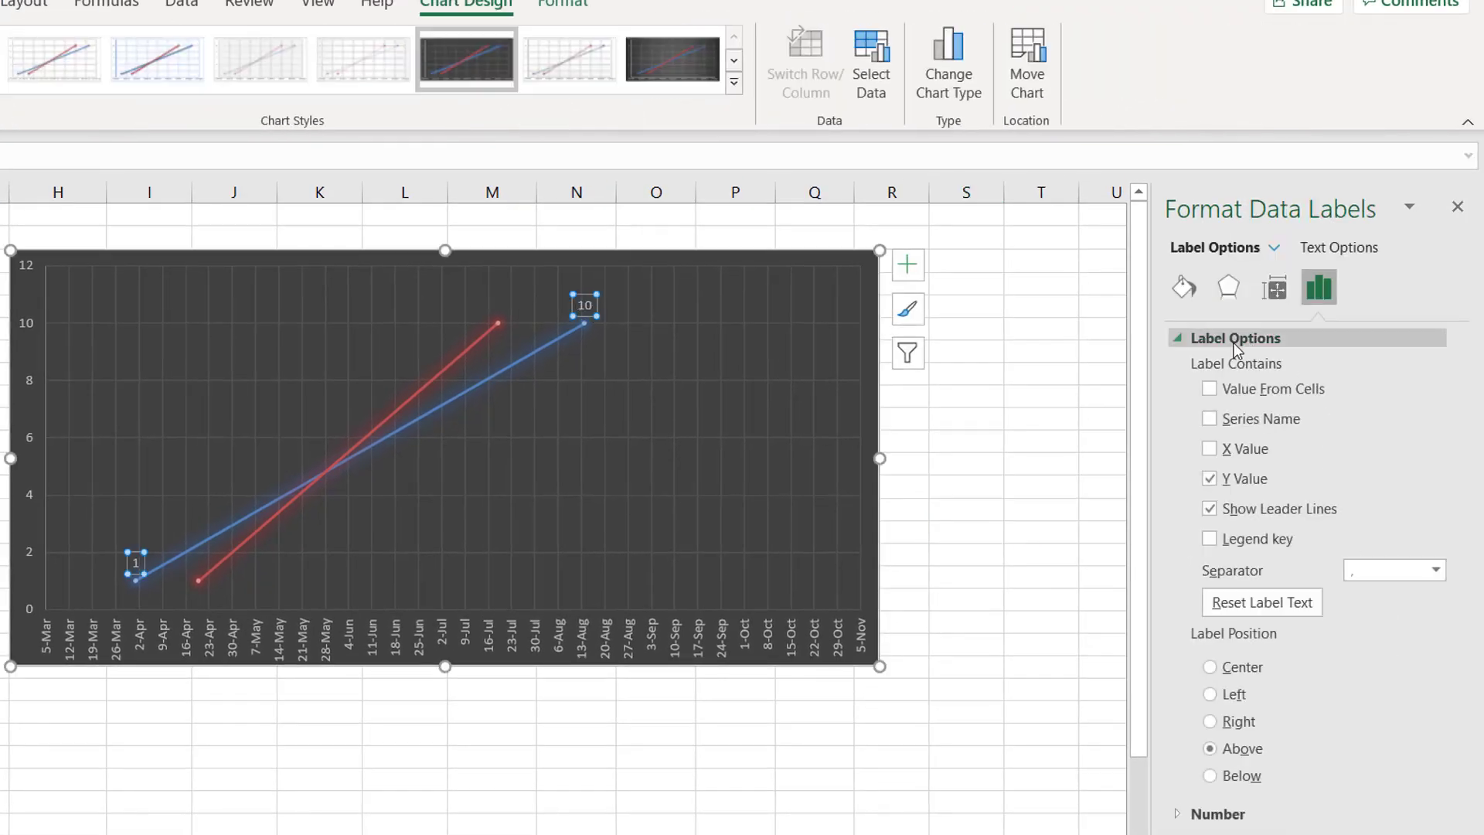
pyautogui.click(1211, 450)
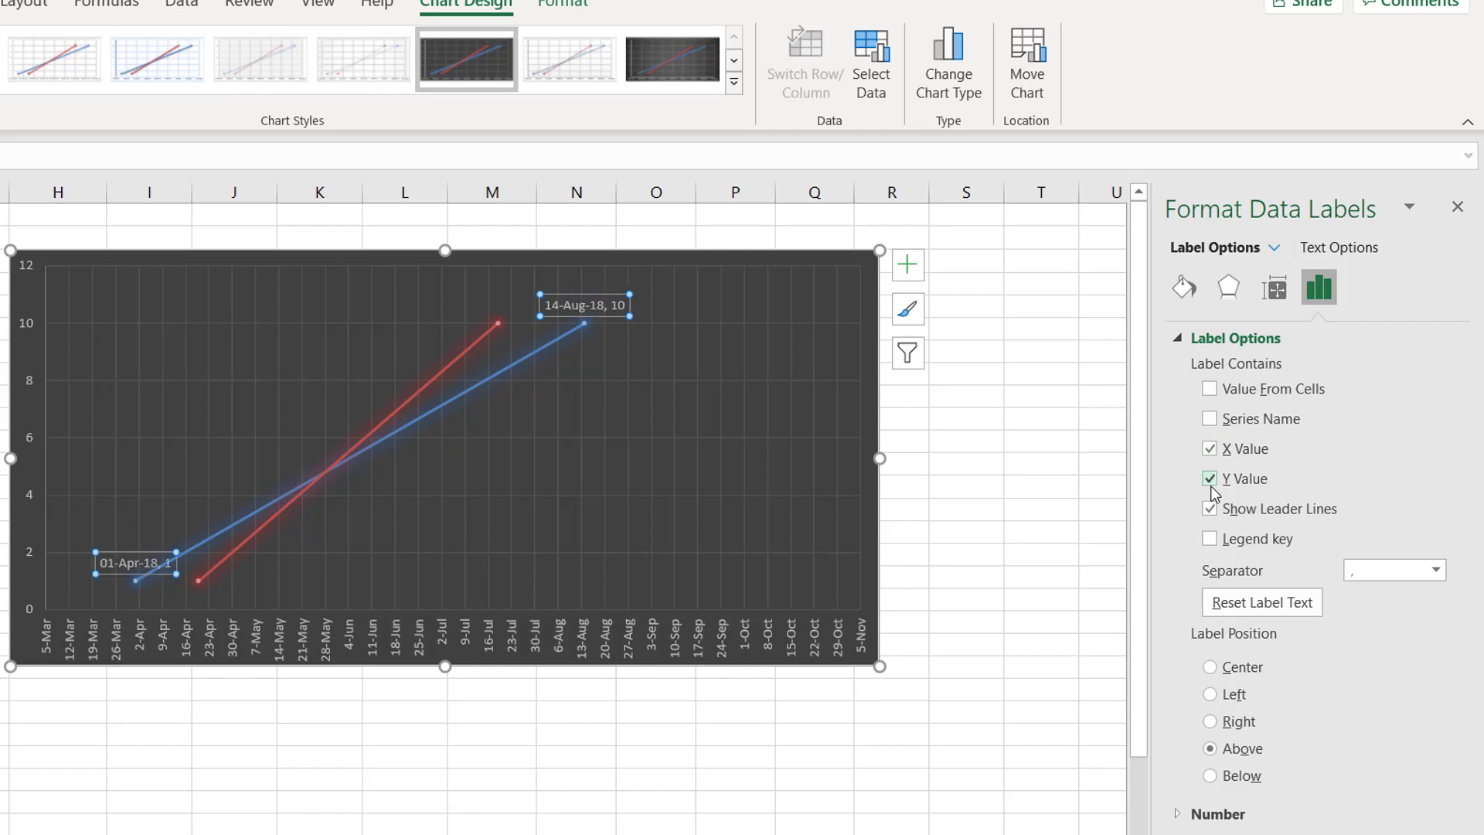
pyautogui.click(1210, 479)
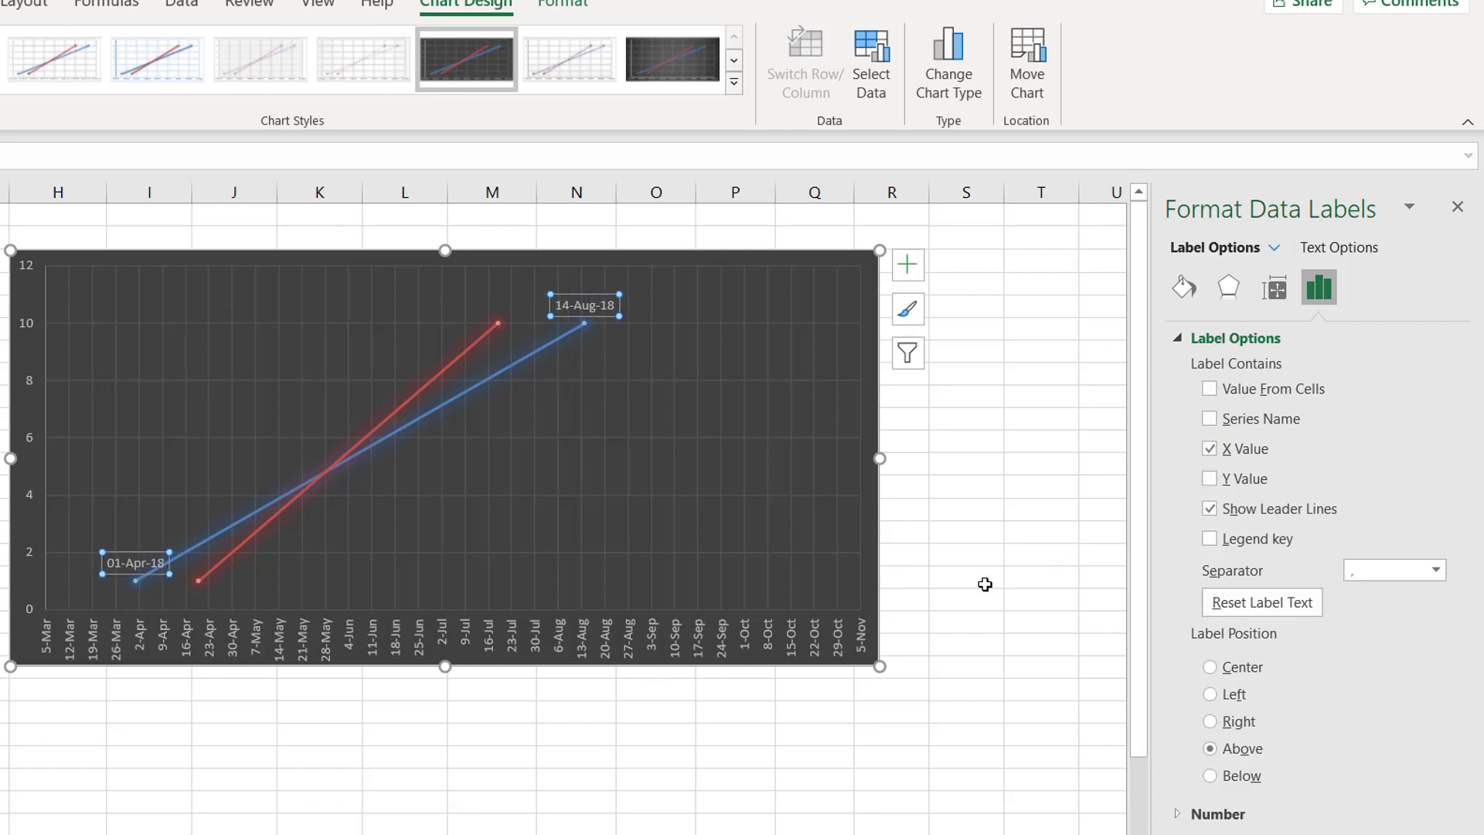
# Add data labels to the red Tiling line
pyautogui.click(458, 355)
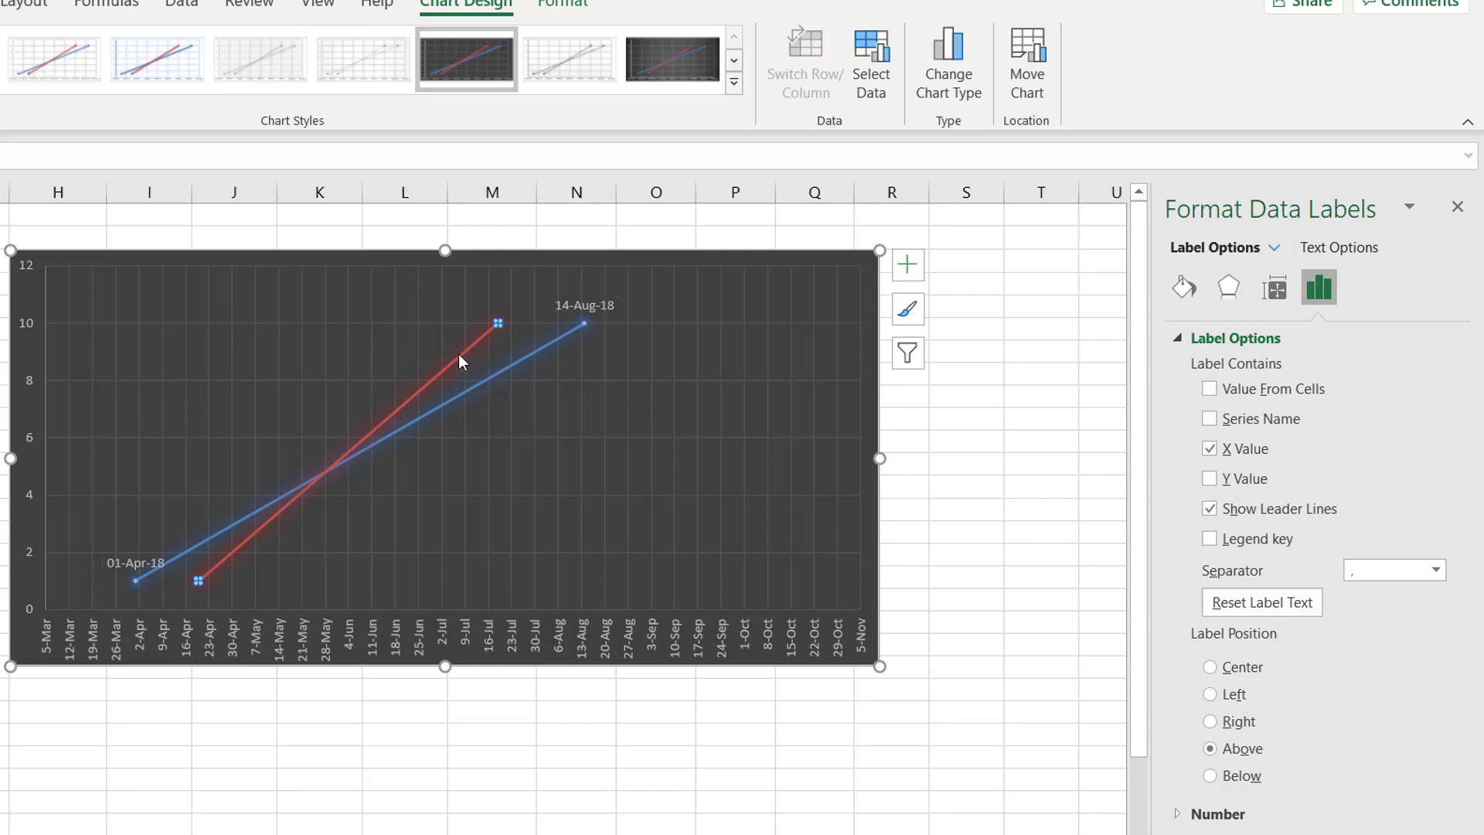
pyautogui.click(907, 265)
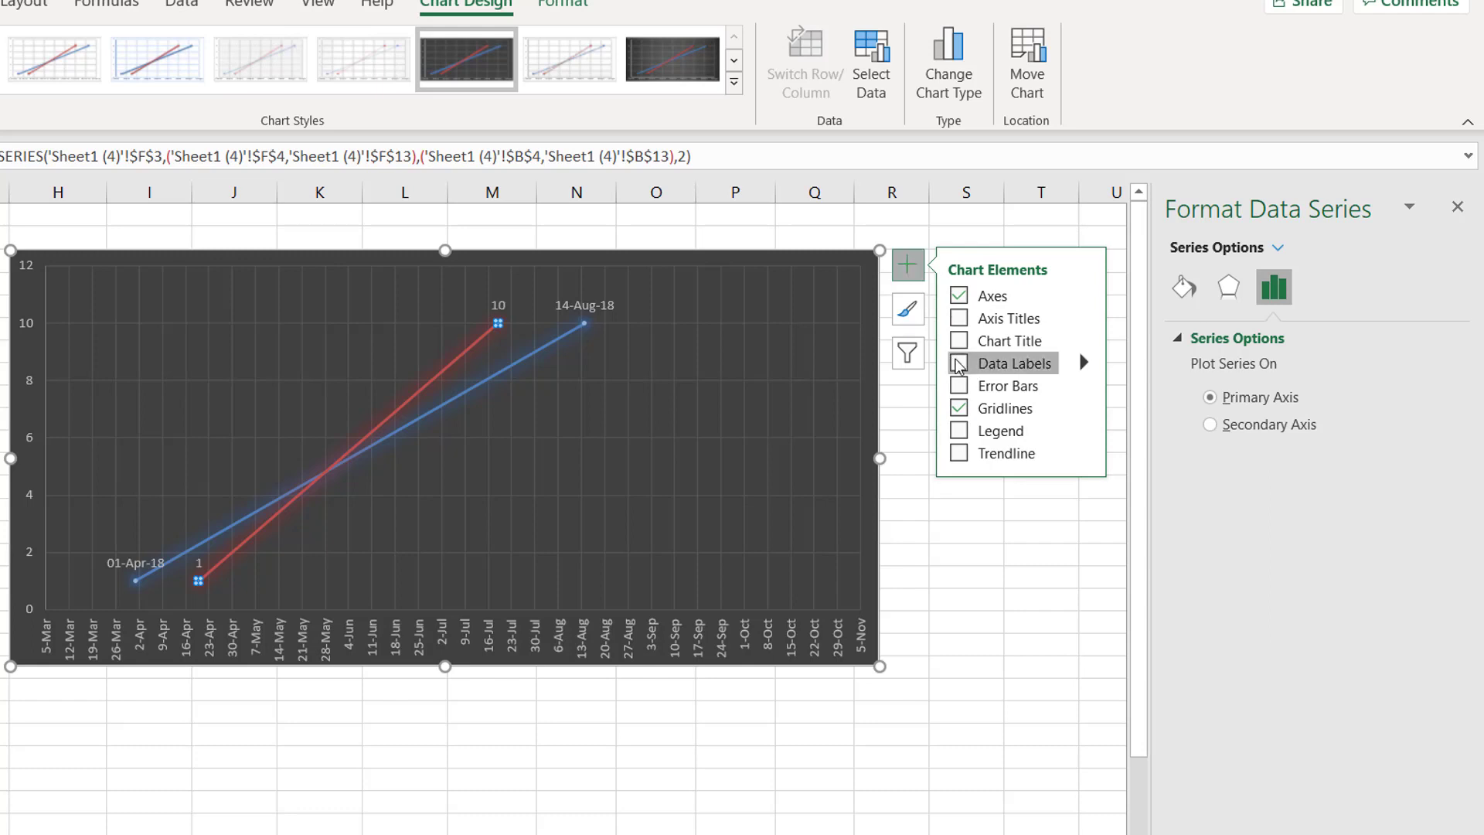
pyautogui.click(994, 578)
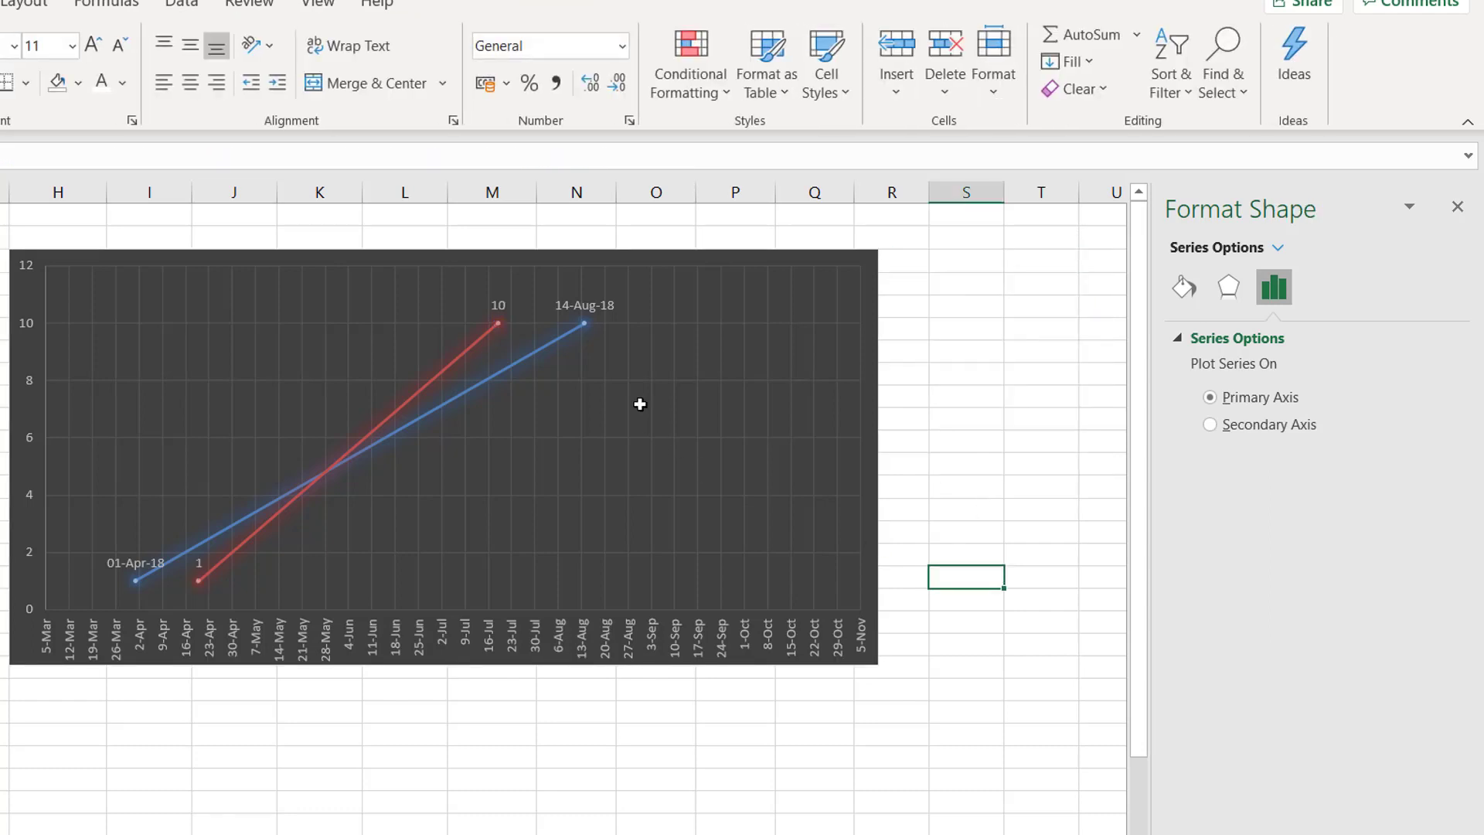
# Make the Tiling data labels show the X value instead of the Y value, and deselect the chart
pyautogui.click(501, 305)
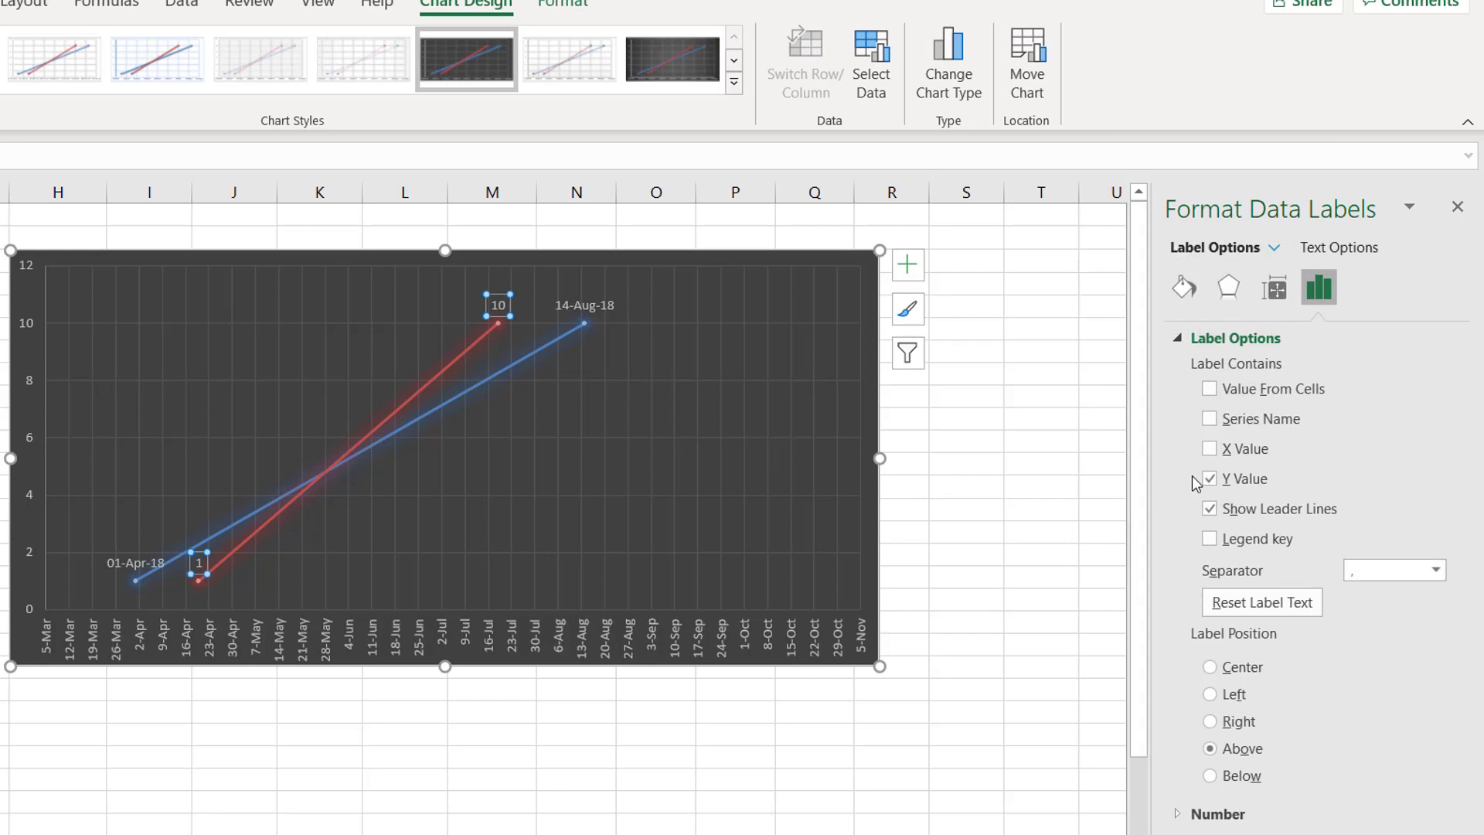
pyautogui.click(1209, 448)
pyautogui.click(1209, 480)
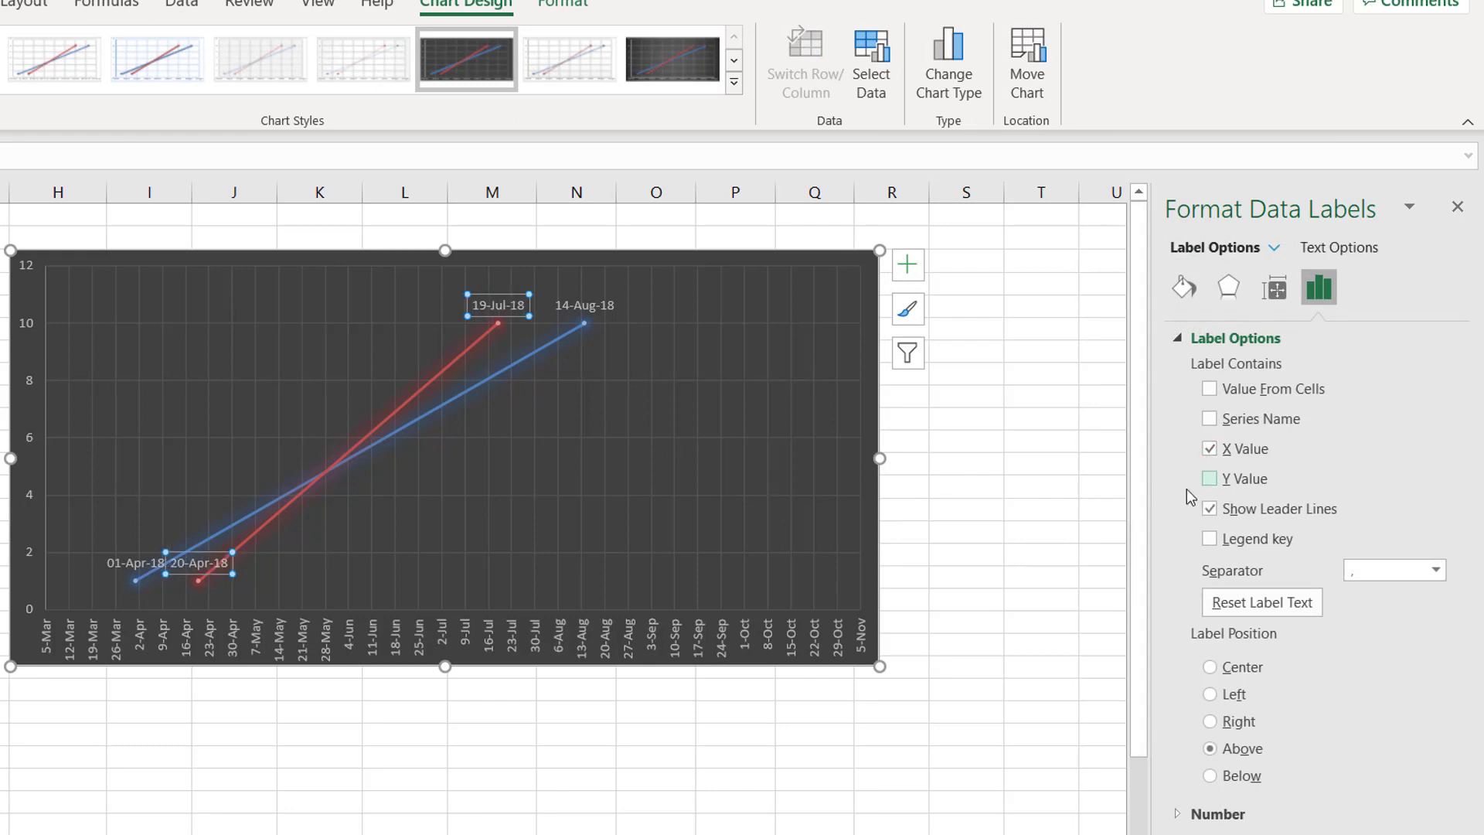
pyautogui.click(999, 547)
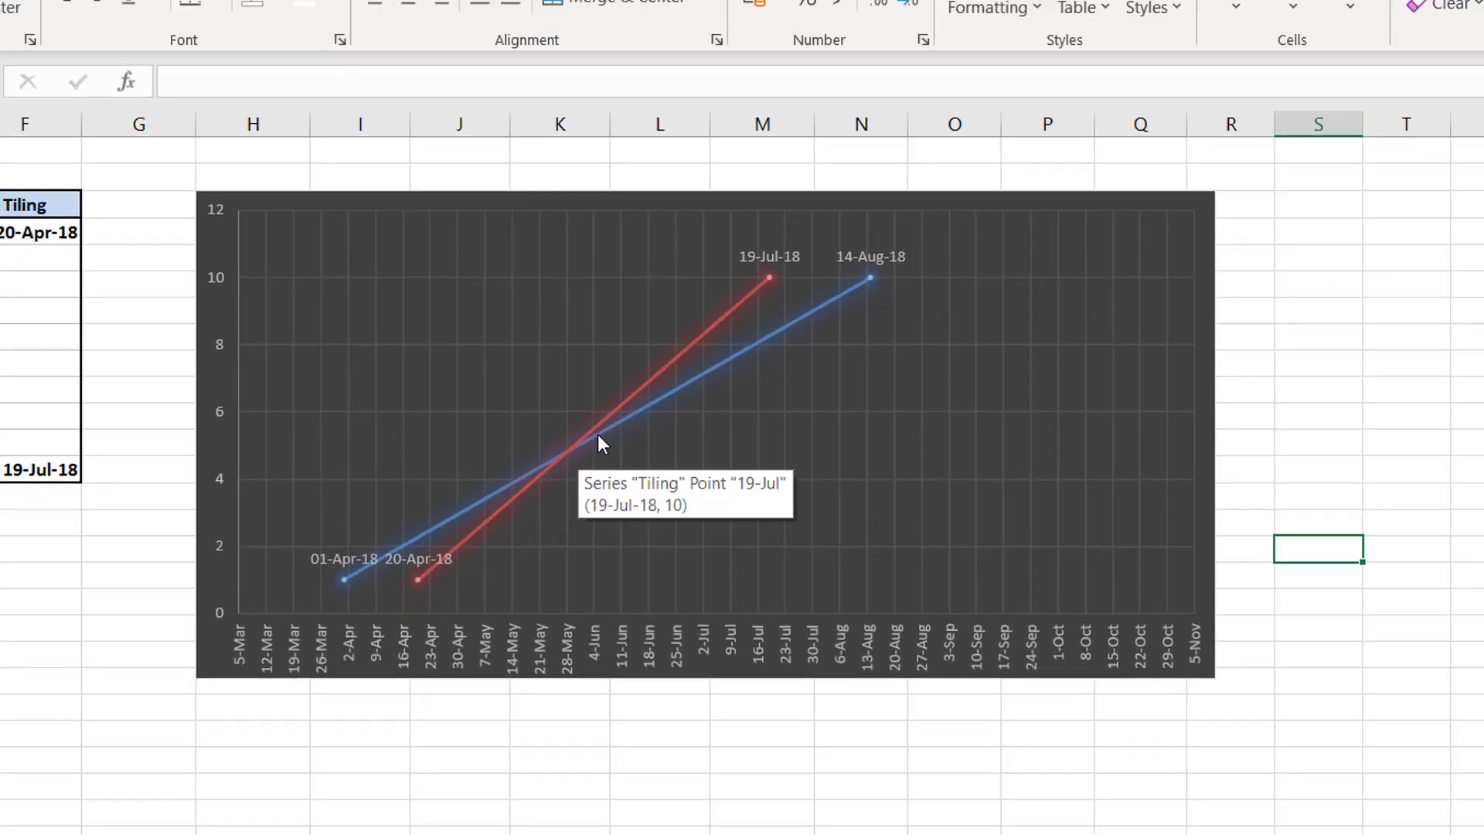
pyautogui.hscroll(-2, 743, 479)
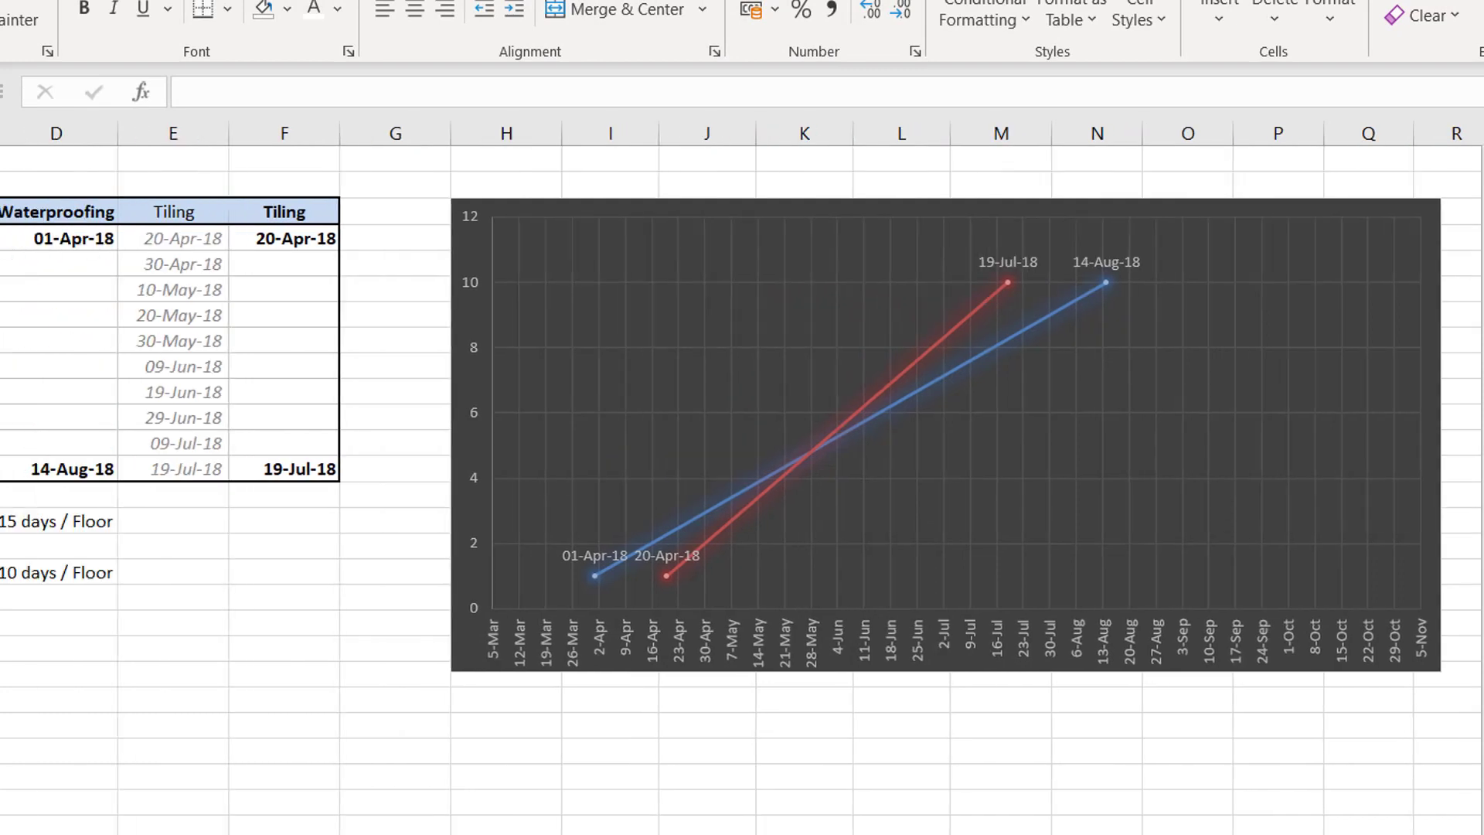
pyautogui.hscroll(-2, 804, 531)
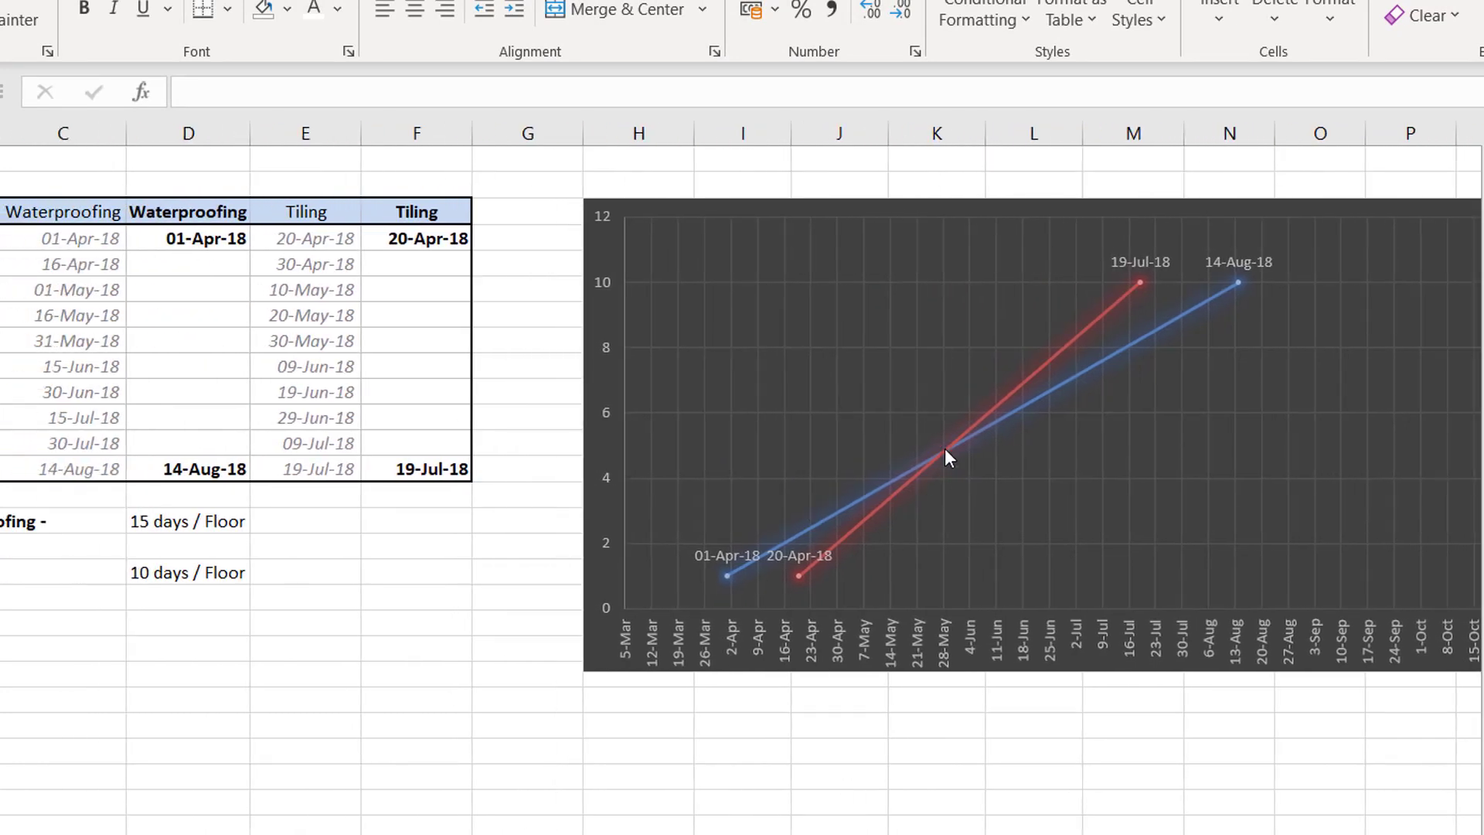